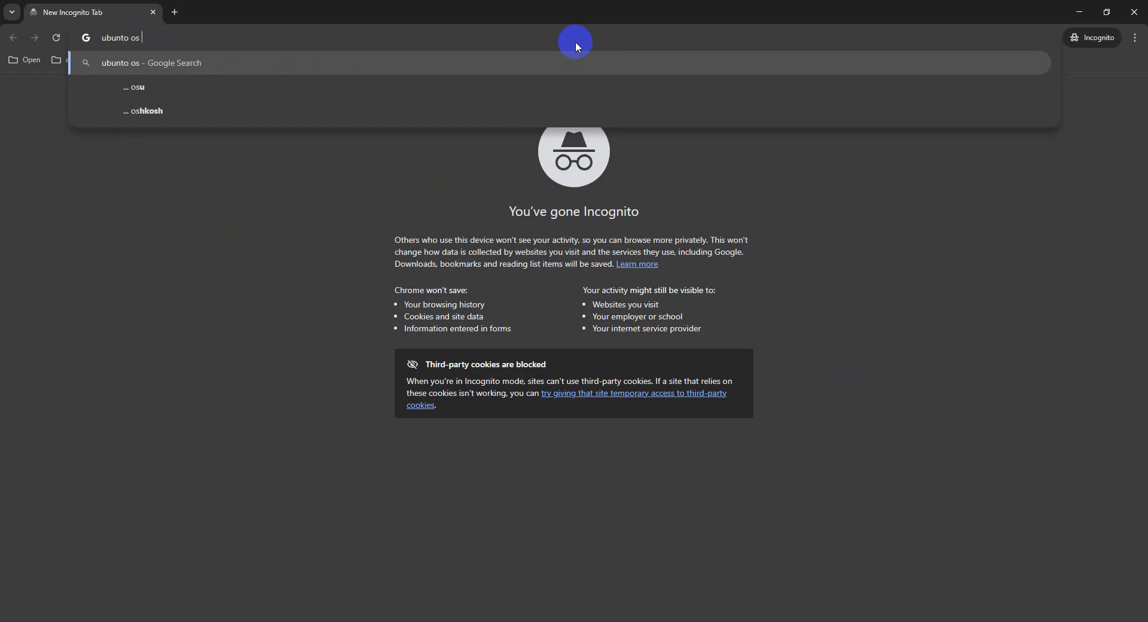
Step: Search the web for "ubunto os download" and open the Download Ubuntu Desktop page, accepting all trackers
key(Down)
key(Return)
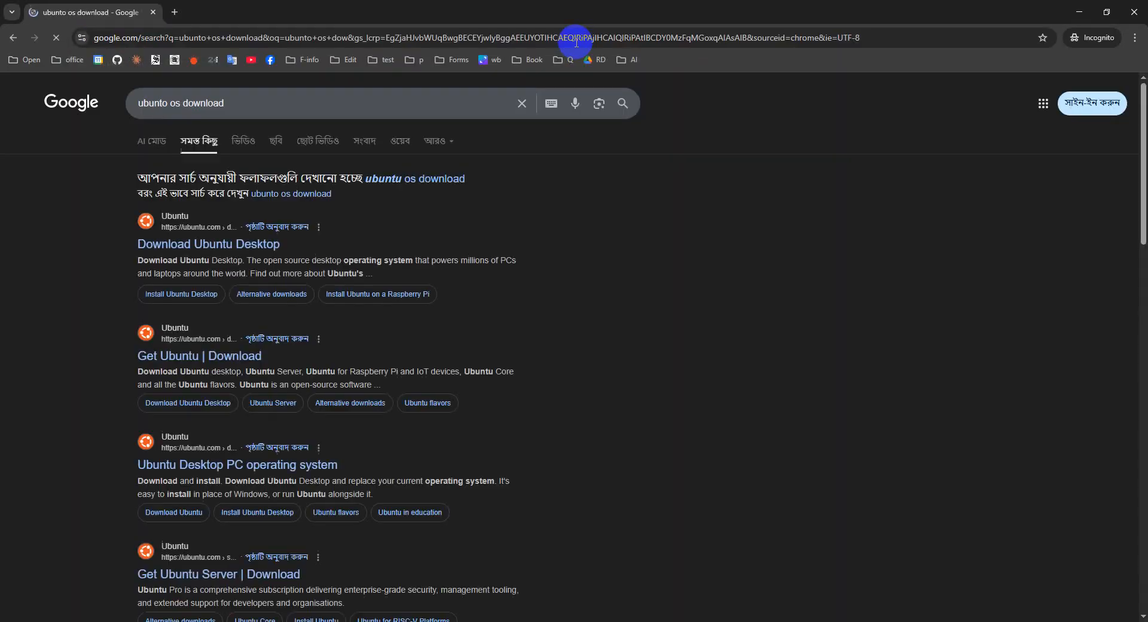
click(446, 182)
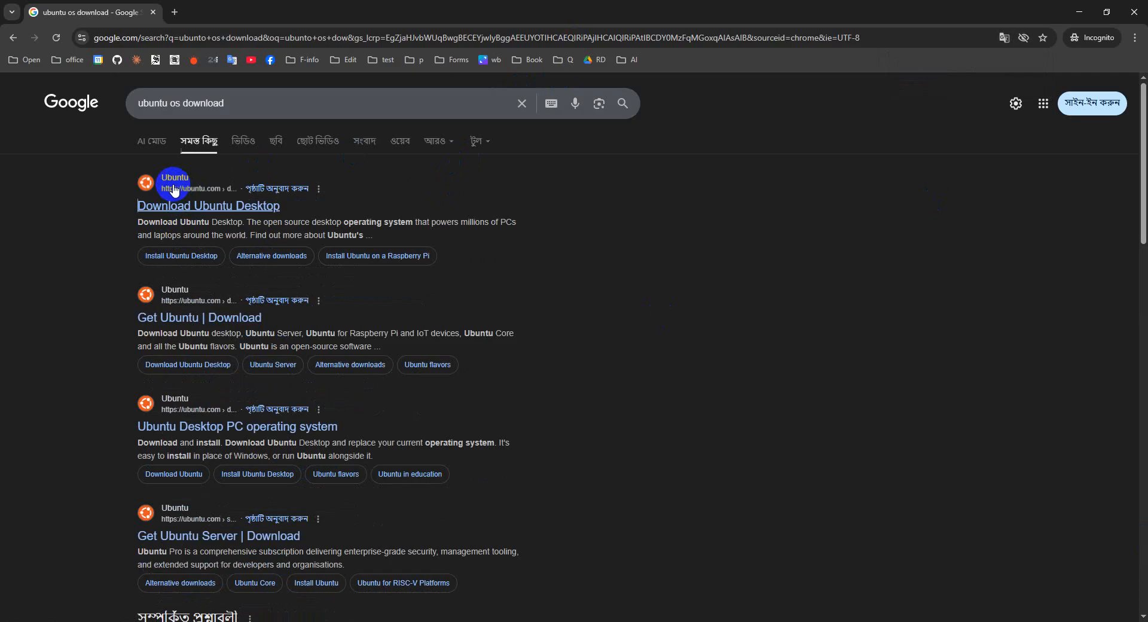
drag(154, 187, 170, 186)
click(171, 205)
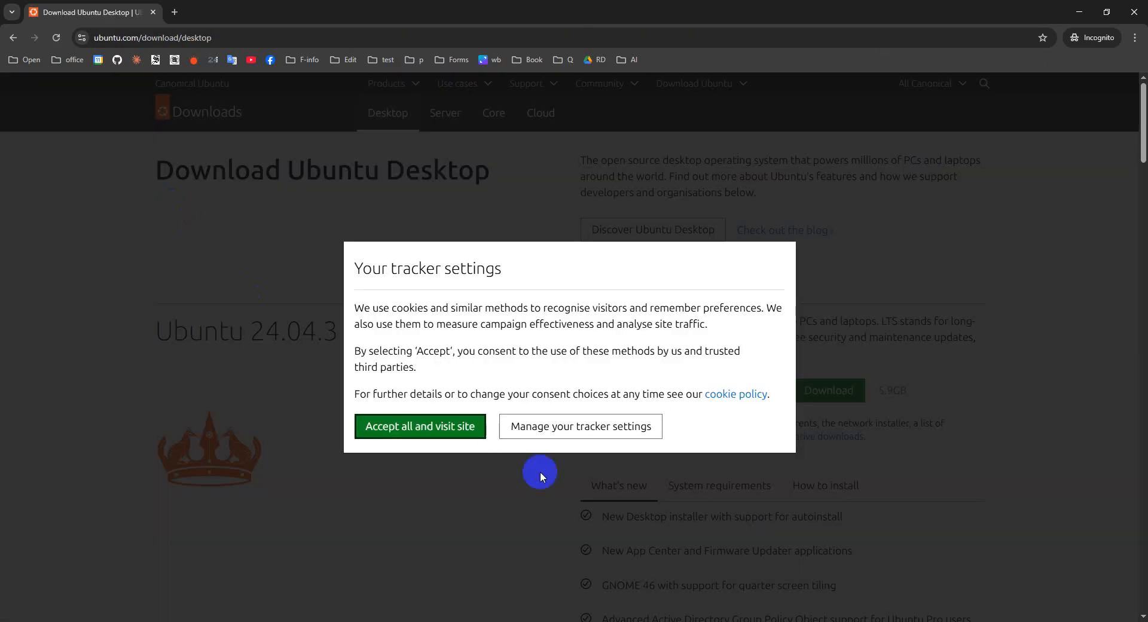
click(452, 431)
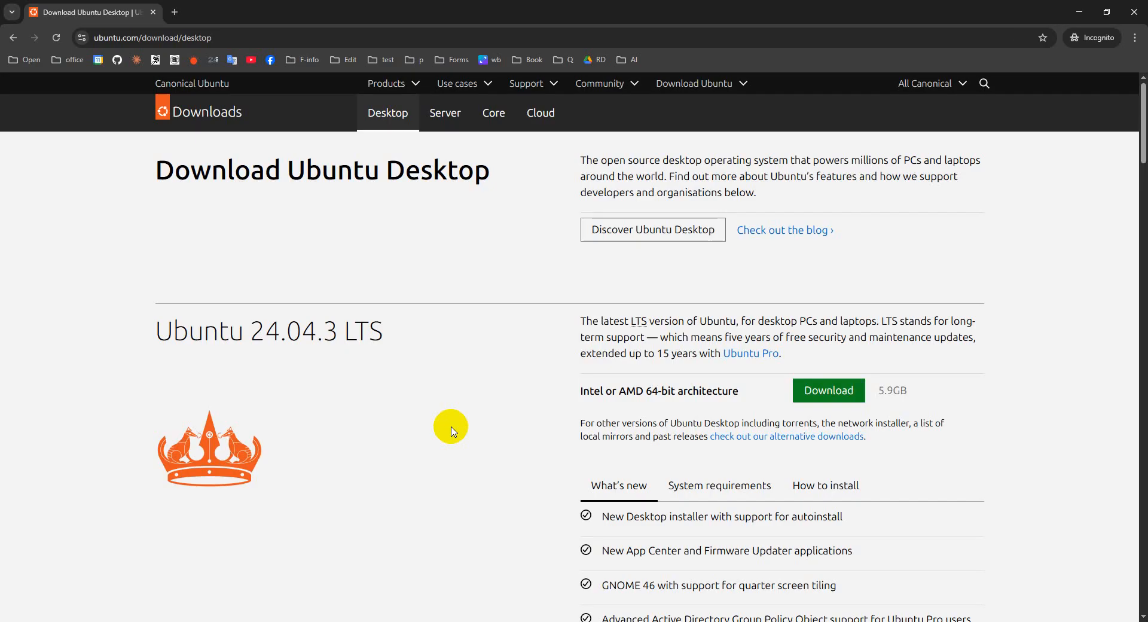
Step: Download Ubuntu 24.04.3 LTS for Intel or AMD 64-bit, saving ubuntu-24.04.3-desktop-amd64.iso in the Downloads folder
click(844, 394)
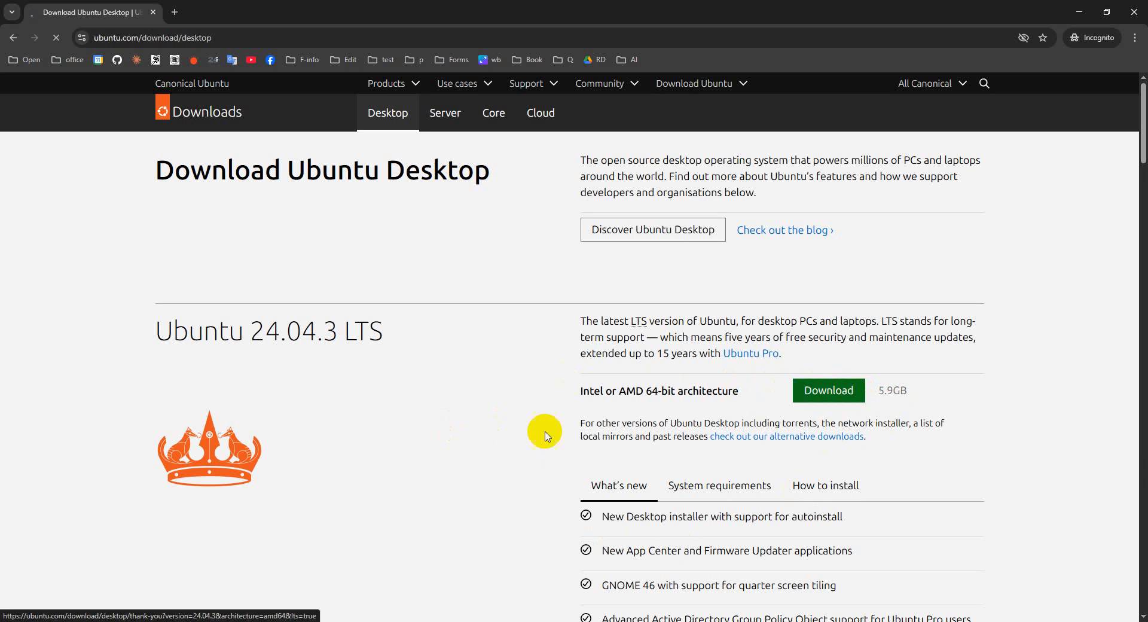
click(816, 391)
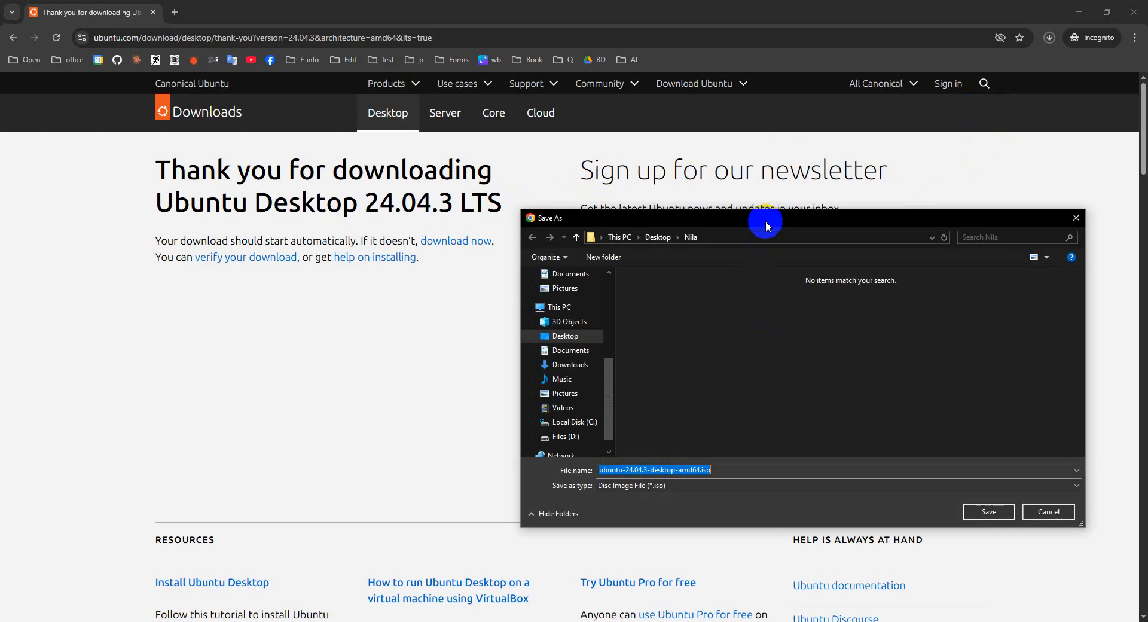
drag(683, 213, 478, 165)
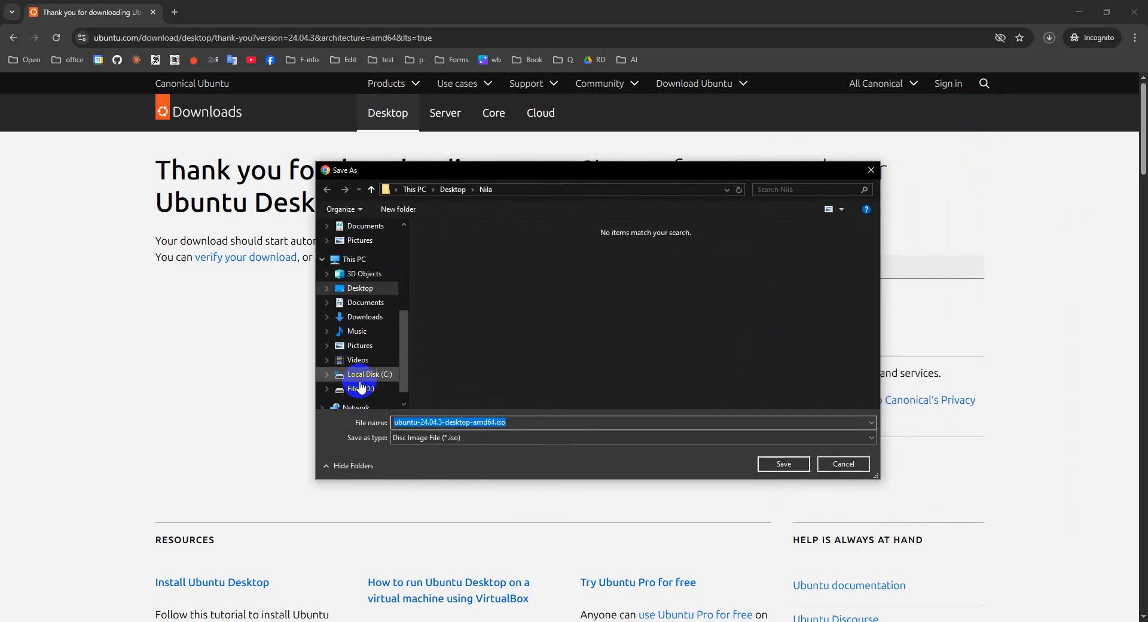
click(365, 319)
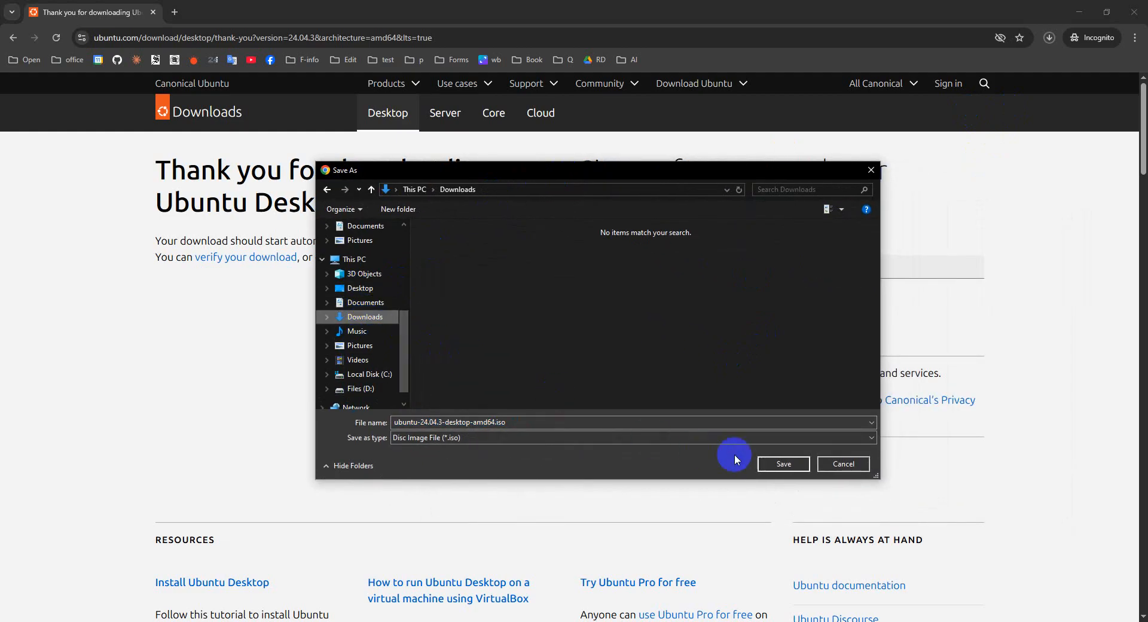
click(778, 465)
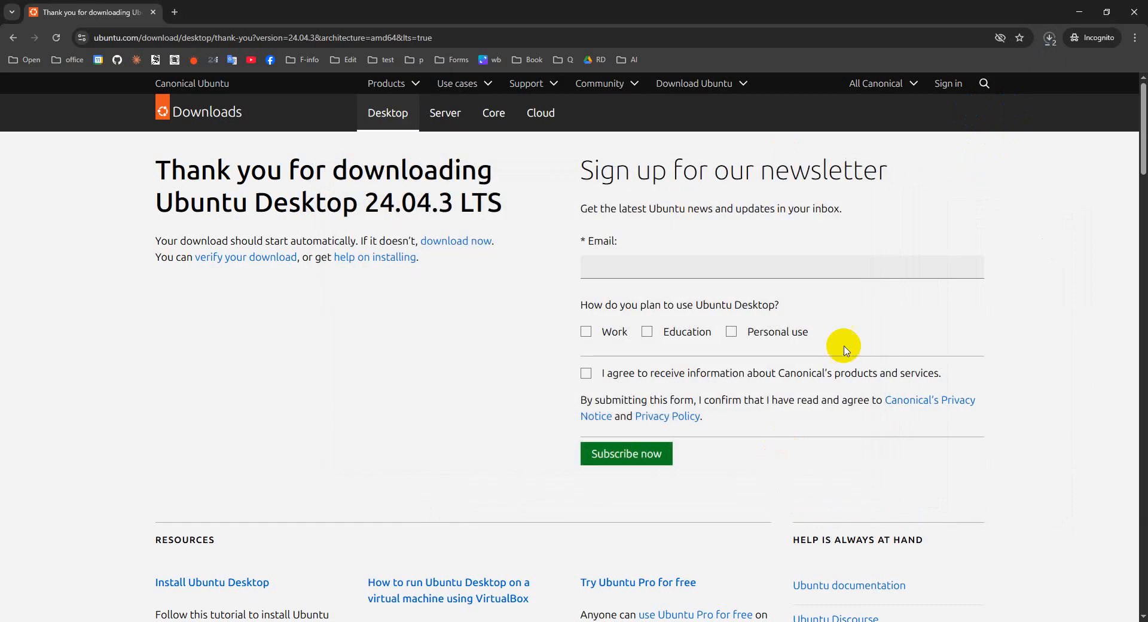
Step: Cancel the running download of ubuntu-24.04.3-desktop-amd64.iso and close the recent download history
click(1048, 43)
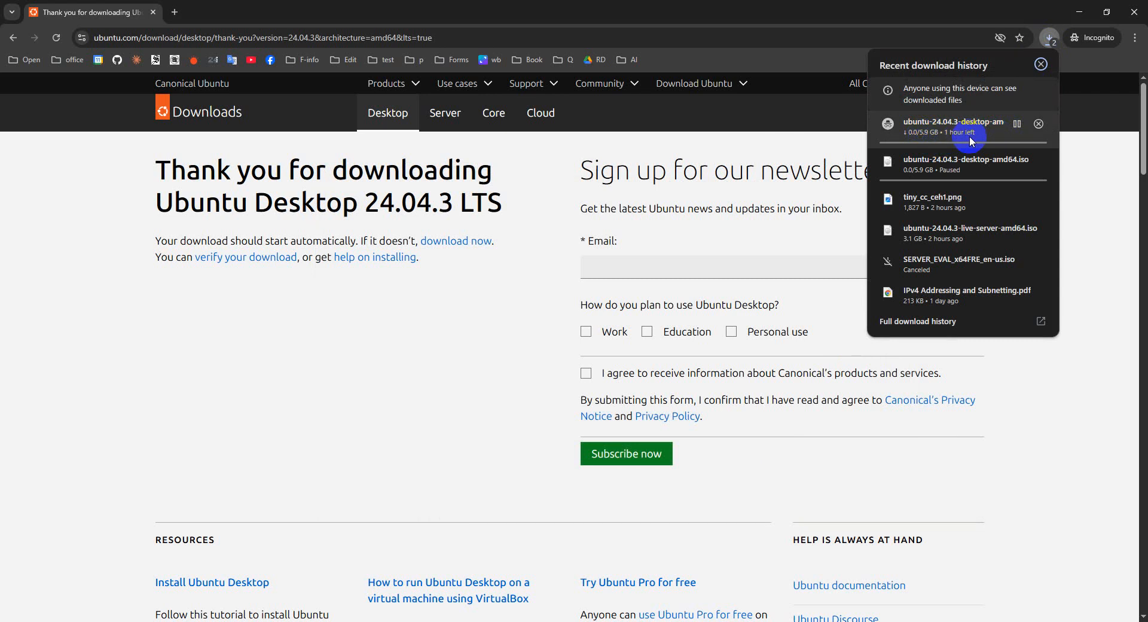
click(1016, 125)
click(1038, 126)
click(511, 280)
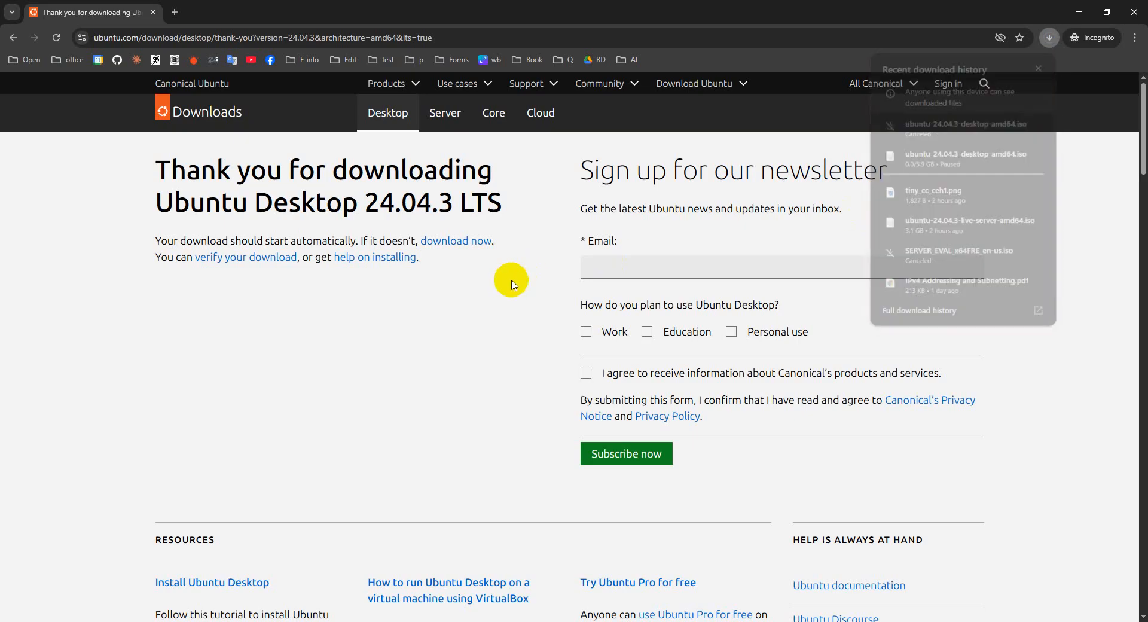
Step: Switch to File Explorer and locate ubuntu-25.10-desktop-amd64.iso in the LabSetup folder on drive D
click(285, 621)
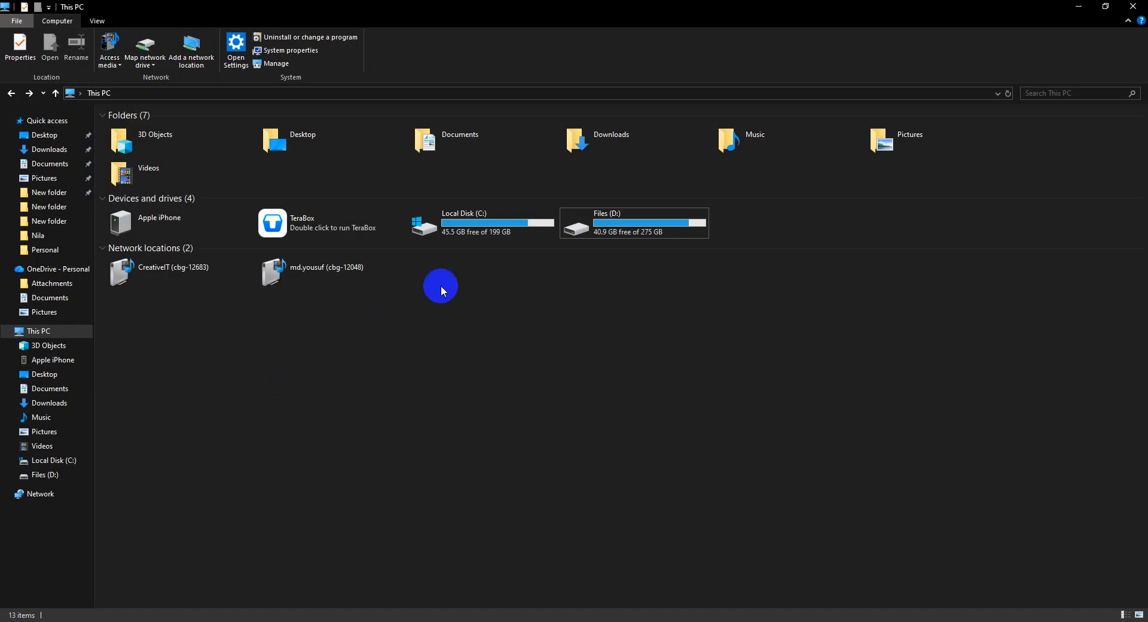
click(600, 231)
double_click(600, 233)
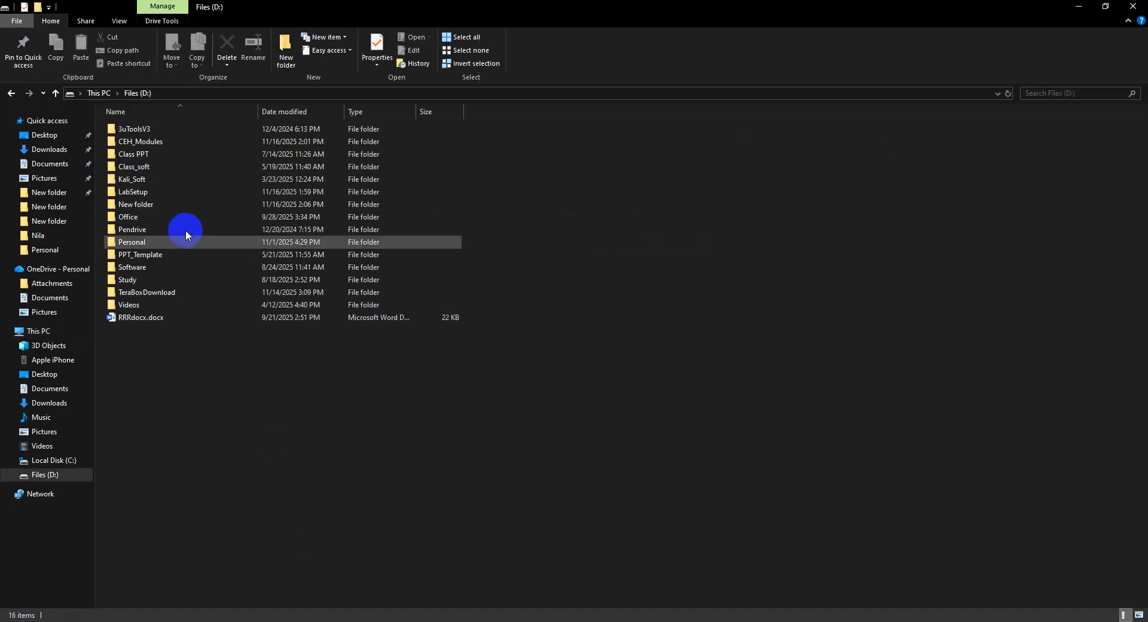
click(142, 204)
double_click(142, 204)
click(11, 93)
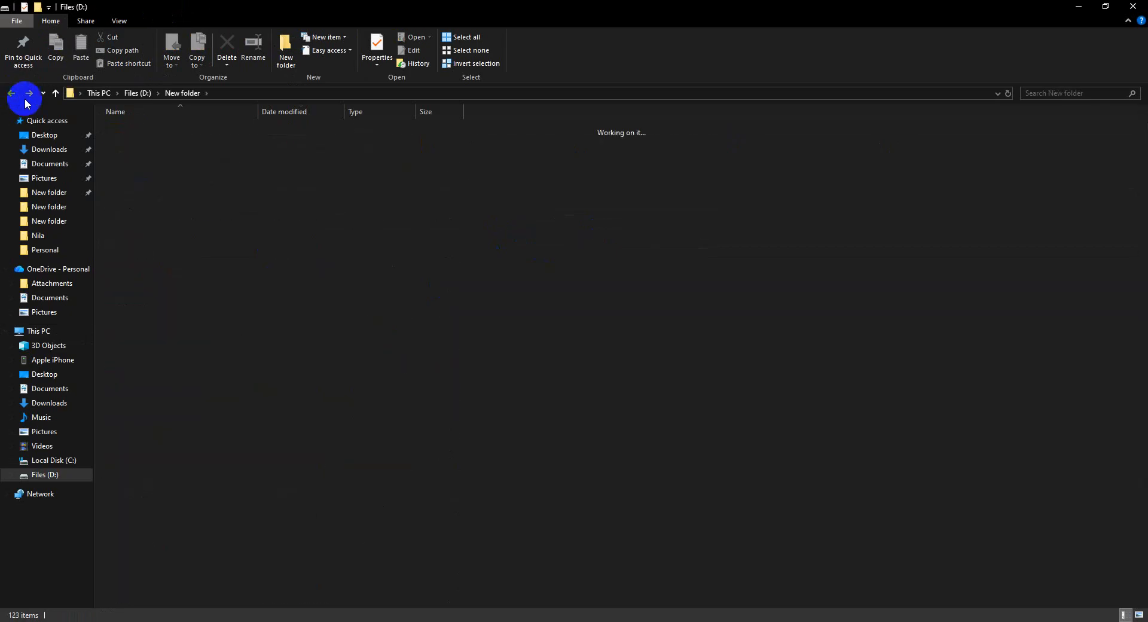
double_click(136, 192)
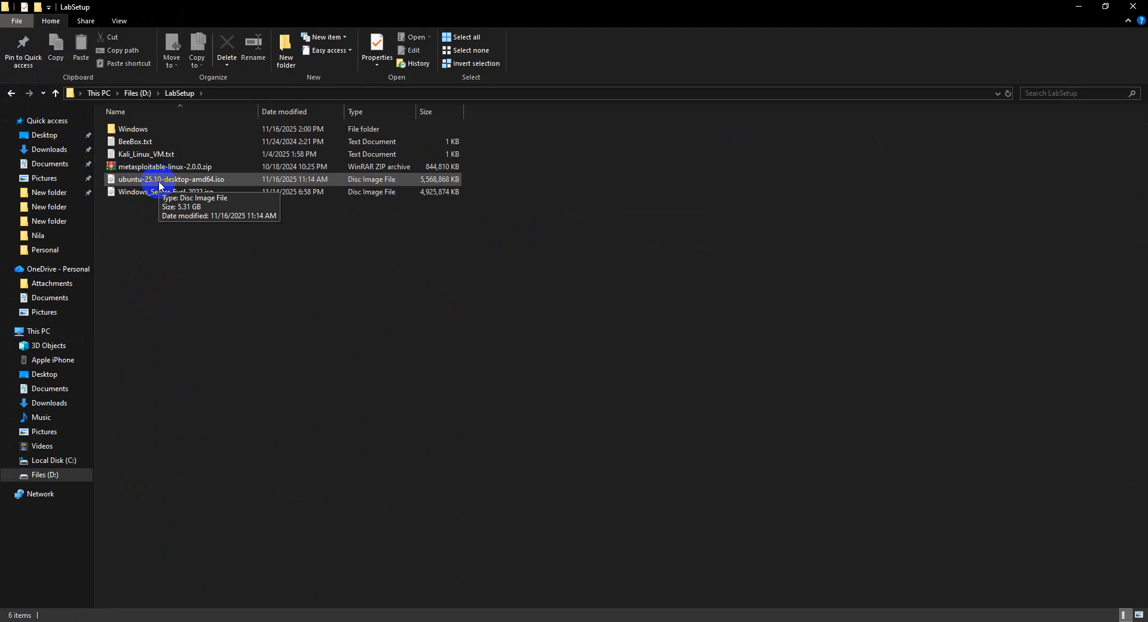
click(160, 186)
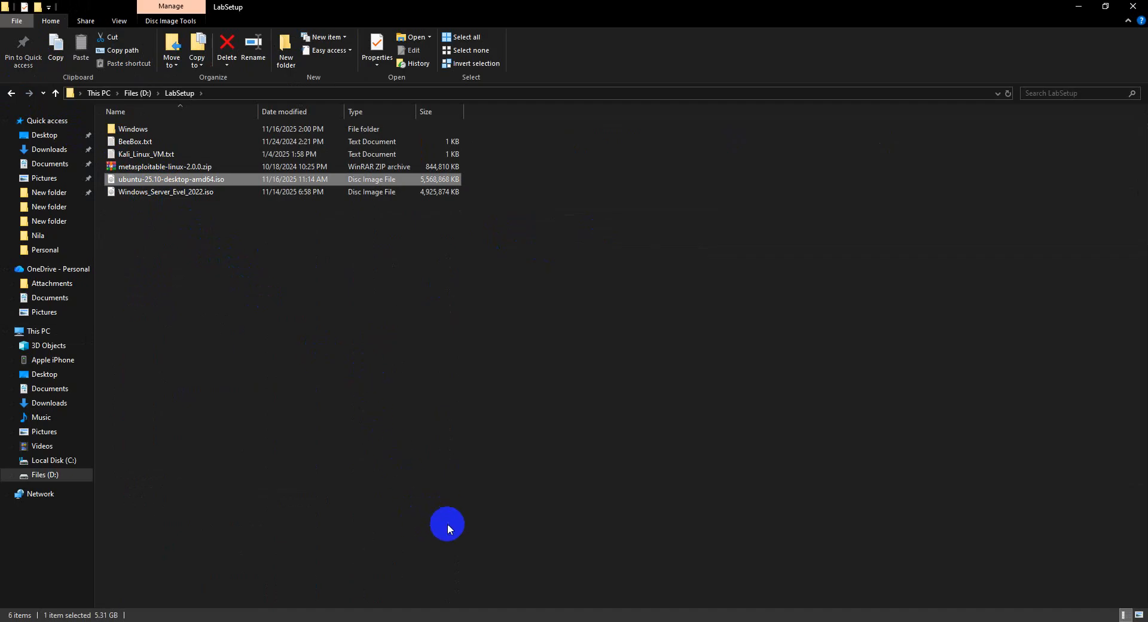
Step: Switch to VMware Workstation, hide the virtual machine library and go to the home page
click(426, 621)
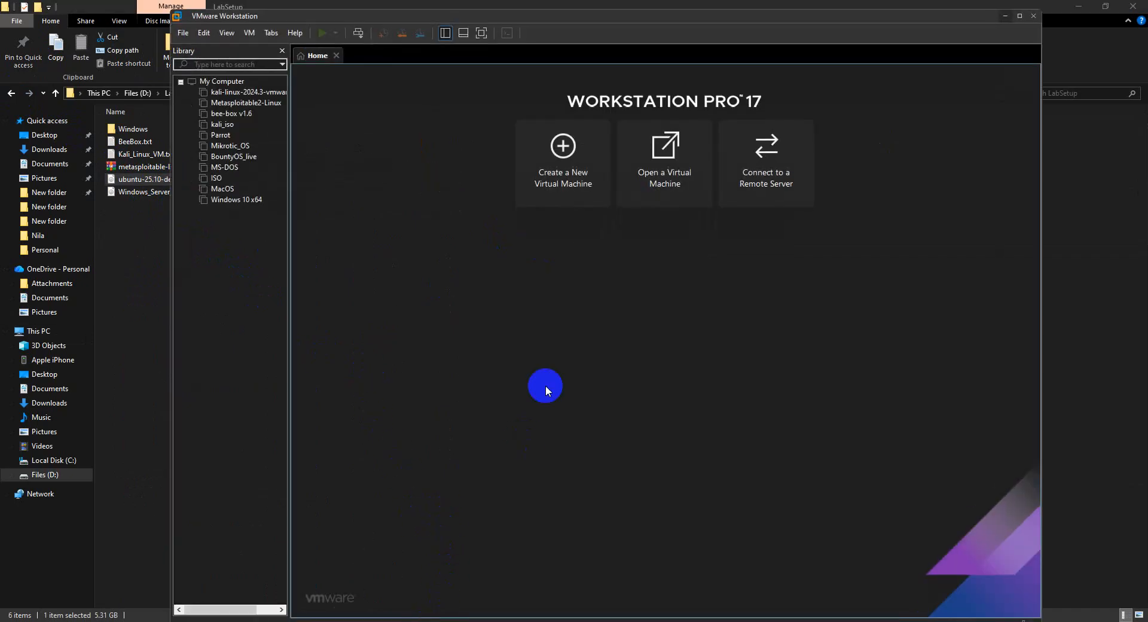
click(445, 33)
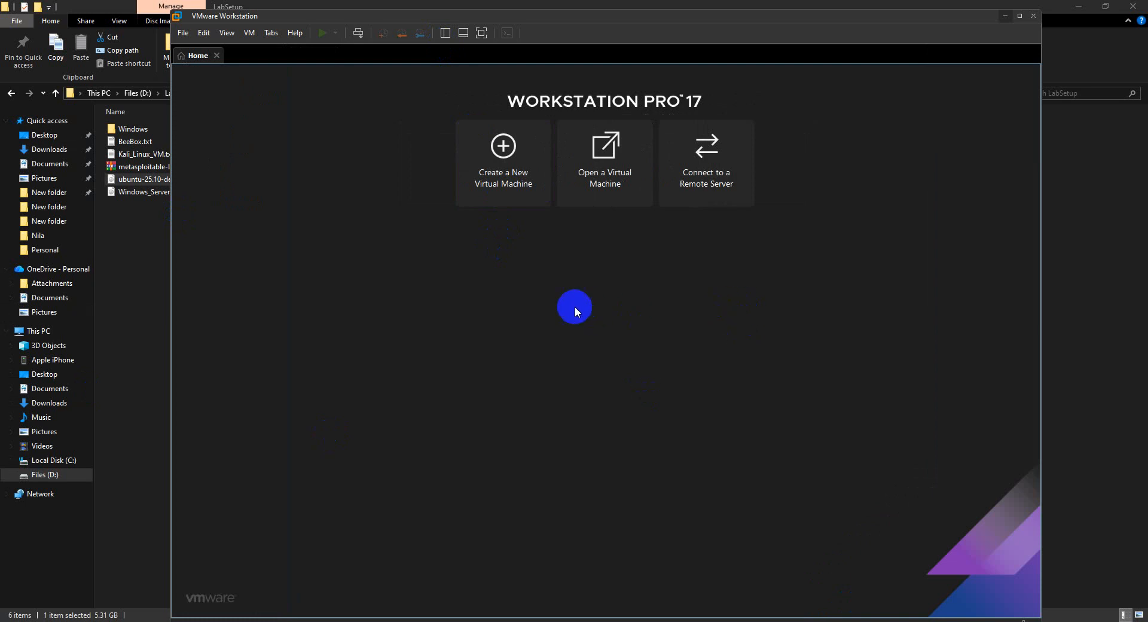
click(271, 33)
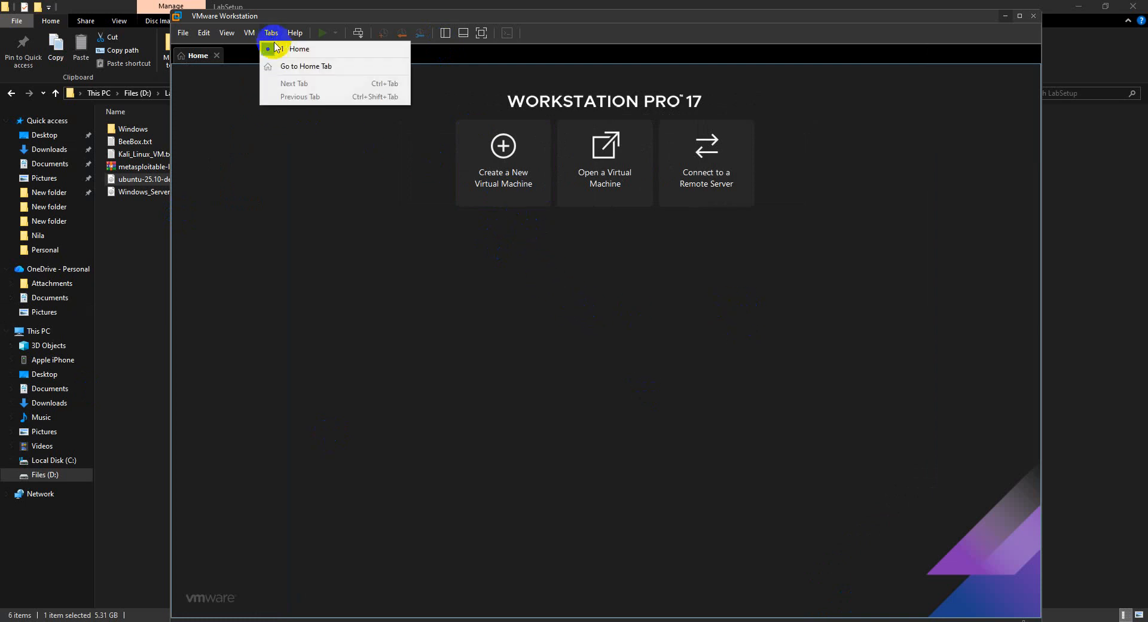
click(294, 68)
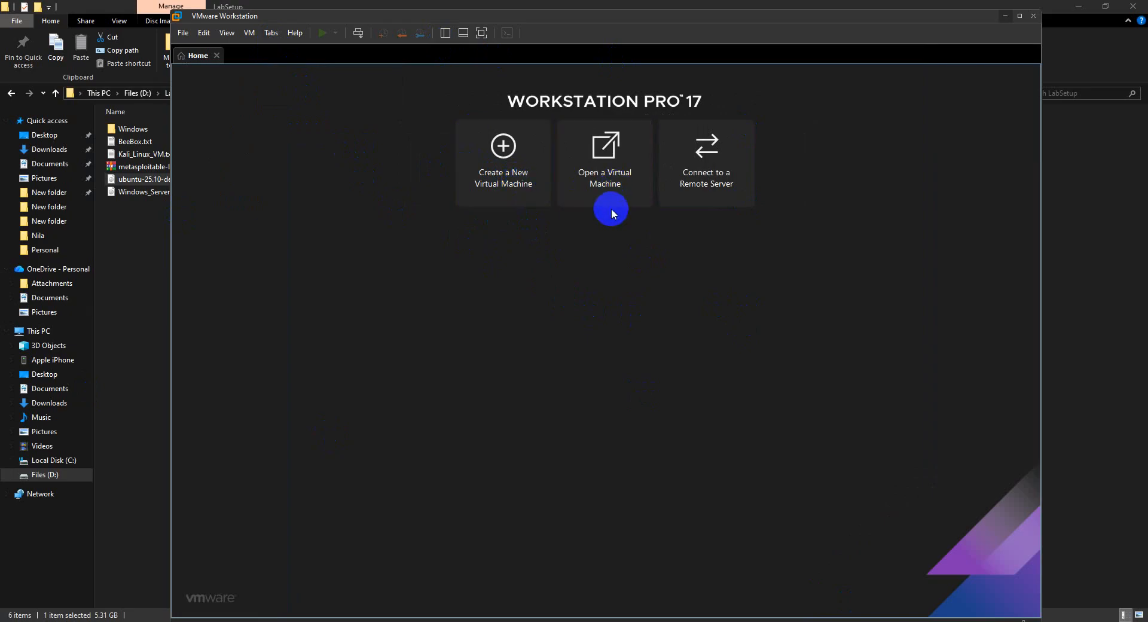
Step: Start creating a new virtual machine with the Typical (recommended) configuration
click(501, 189)
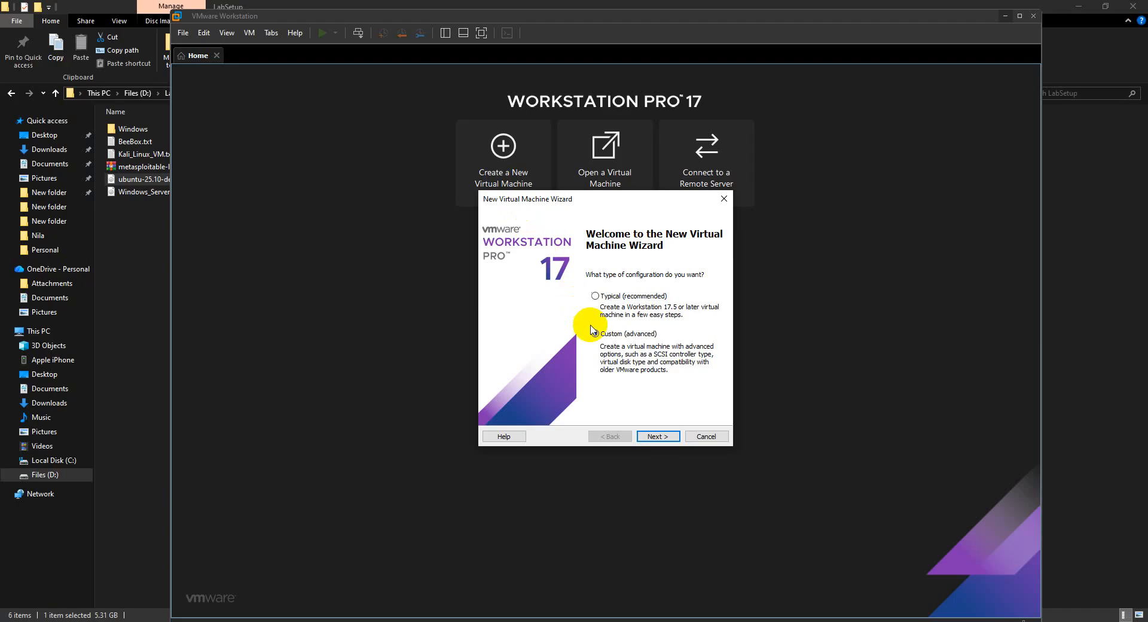
click(596, 295)
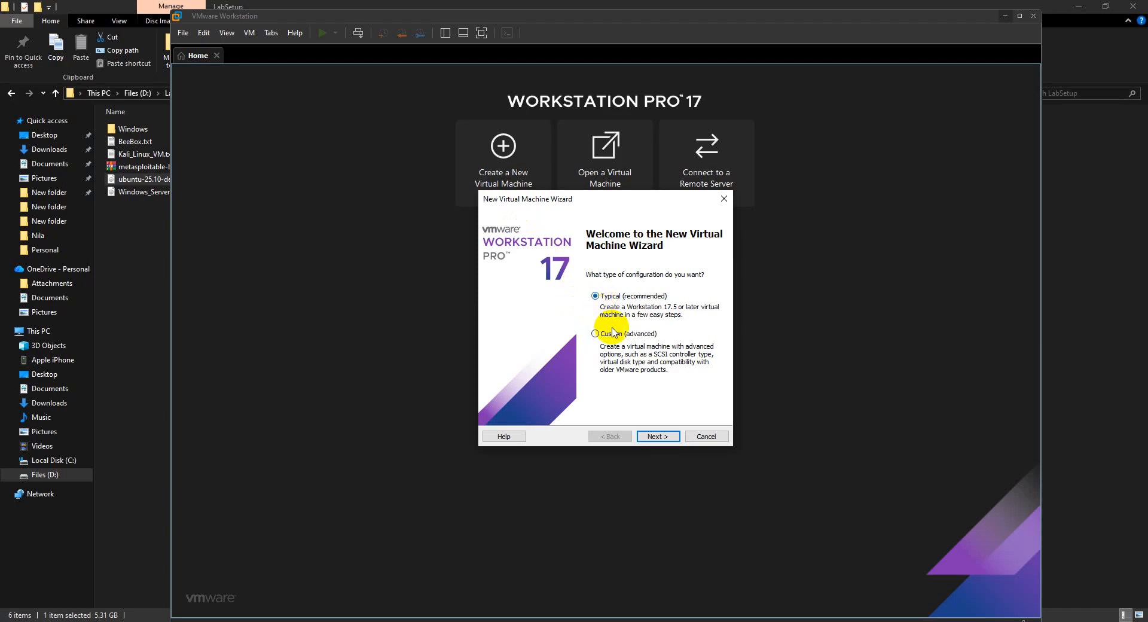
click(657, 437)
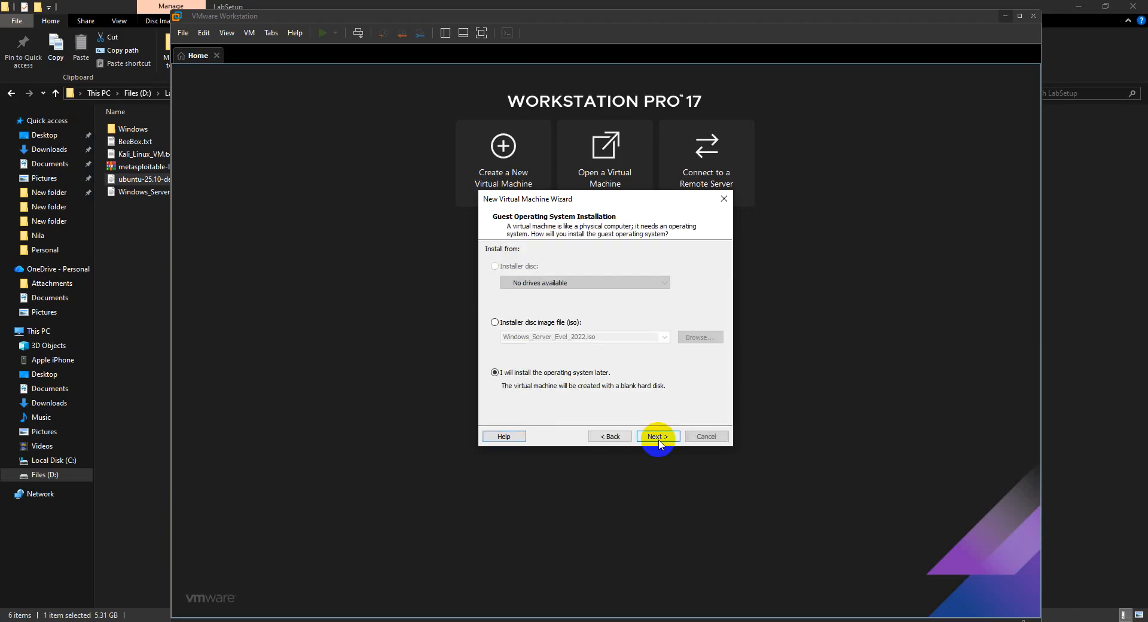
Step: Use the installer disc image D:\LabSetup\ubuntu-25.10-desktop-amd64.iso for the guest operating system and continue
click(526, 323)
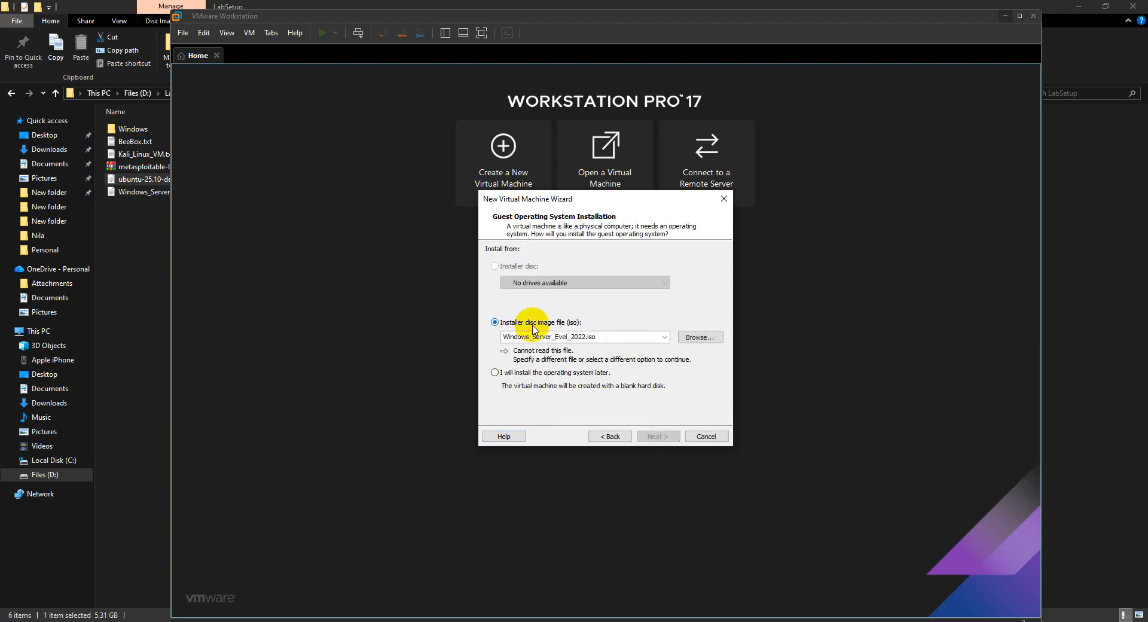
click(684, 338)
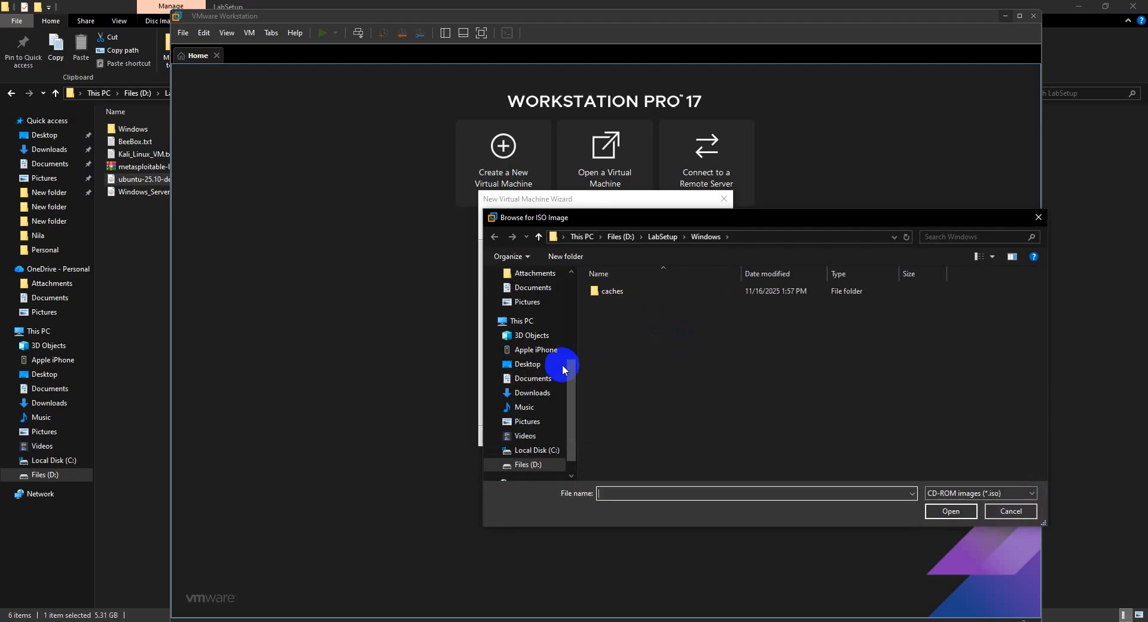
click(654, 236)
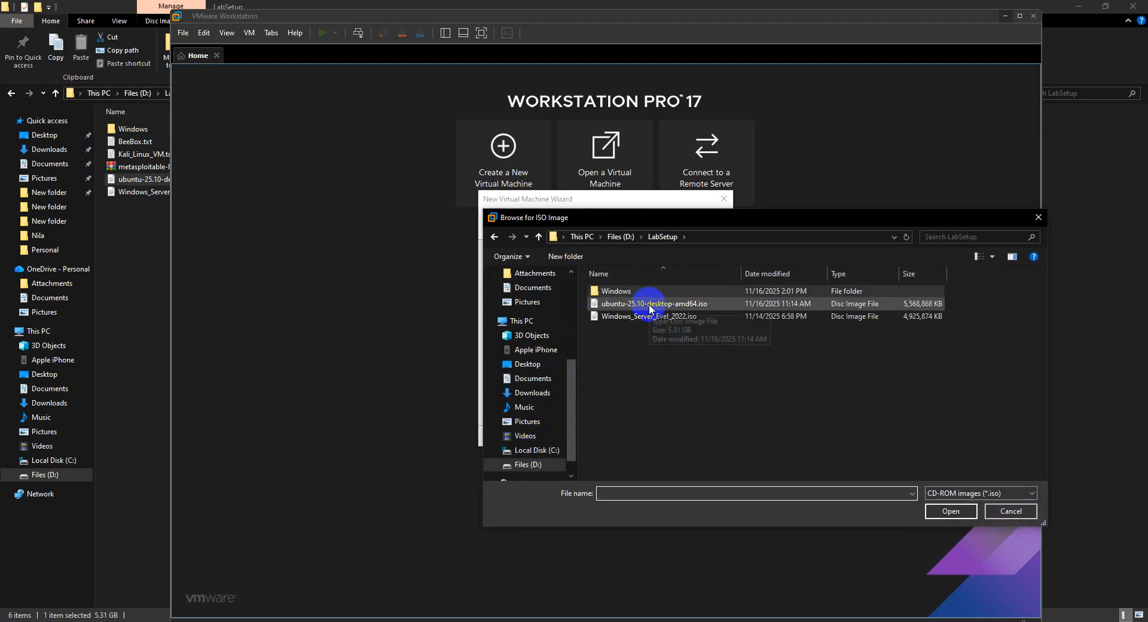
click(648, 303)
click(946, 509)
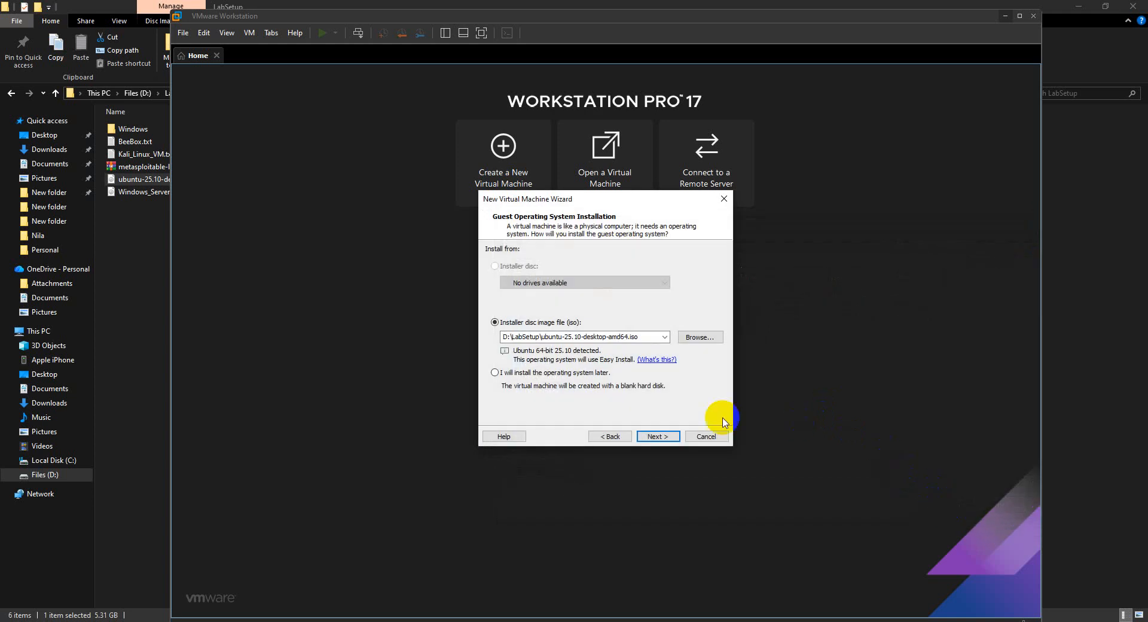
click(655, 436)
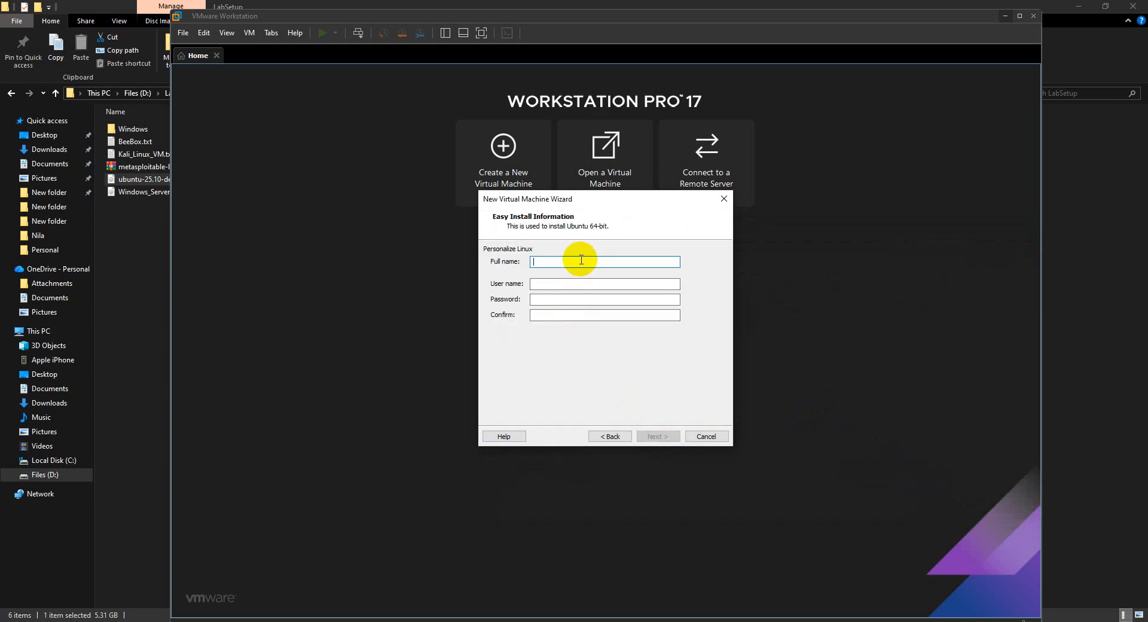
Step: Enter the account owner's full name and the user name in the Easy Install information
text(Sabuj)
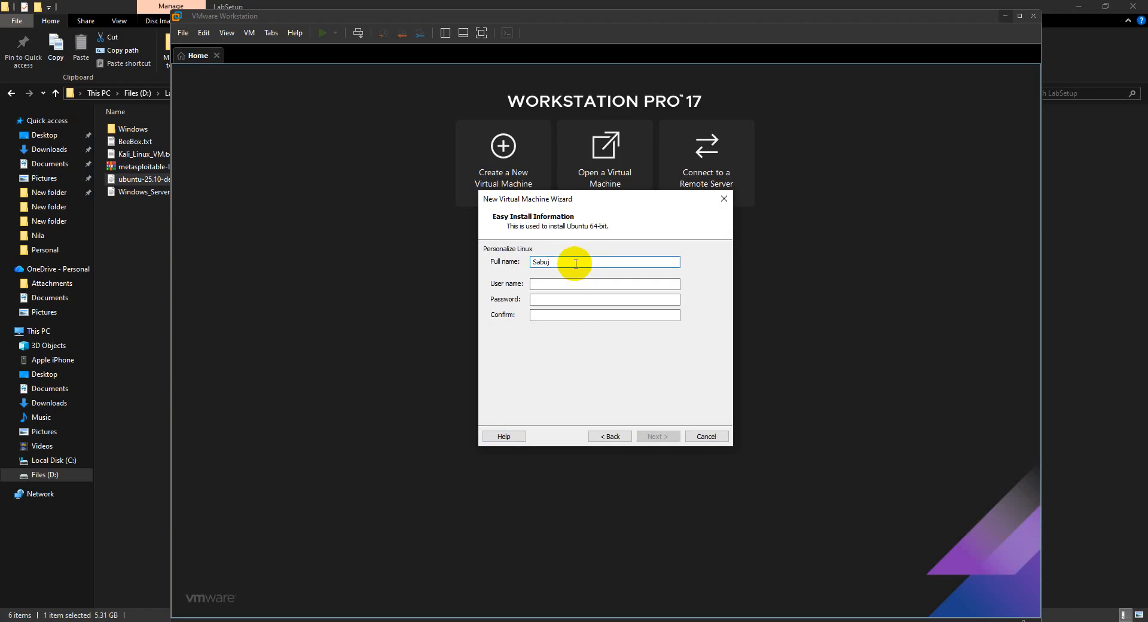
text( Das)
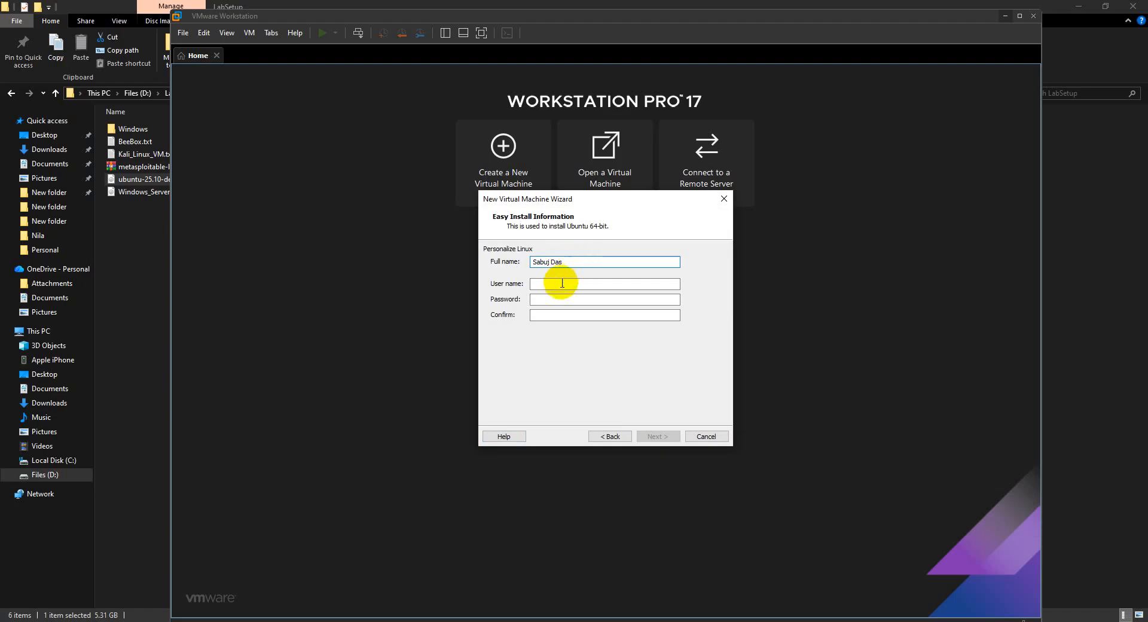
click(553, 283)
text(sa)
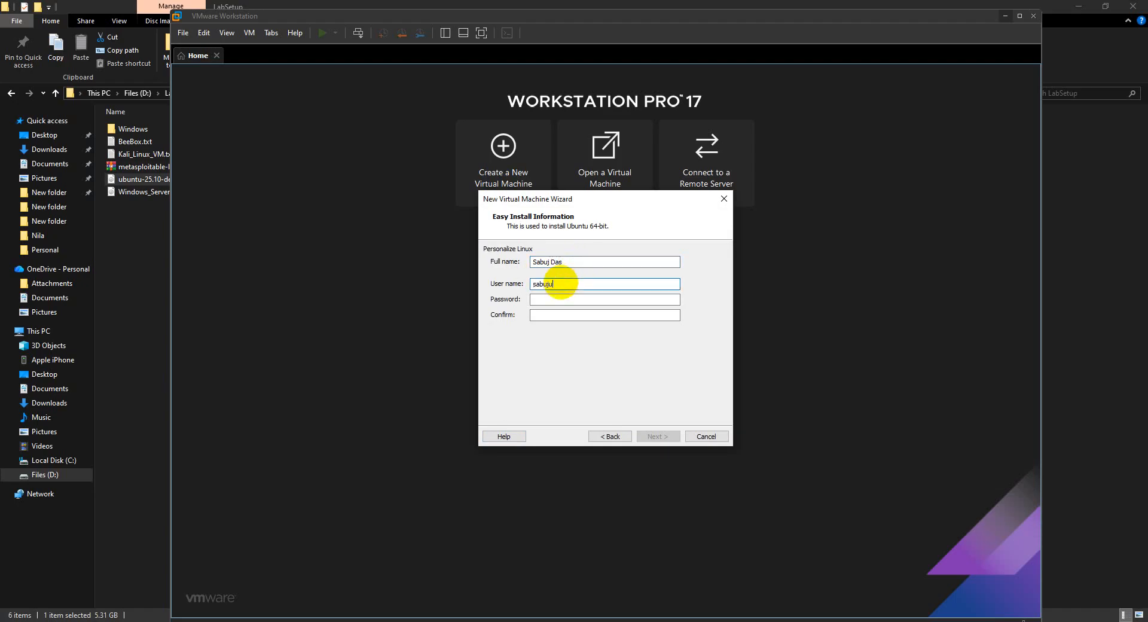
text(buj)
Step: Enter and confirm the Linux account password, and continue to naming the virtual machine
click(559, 299)
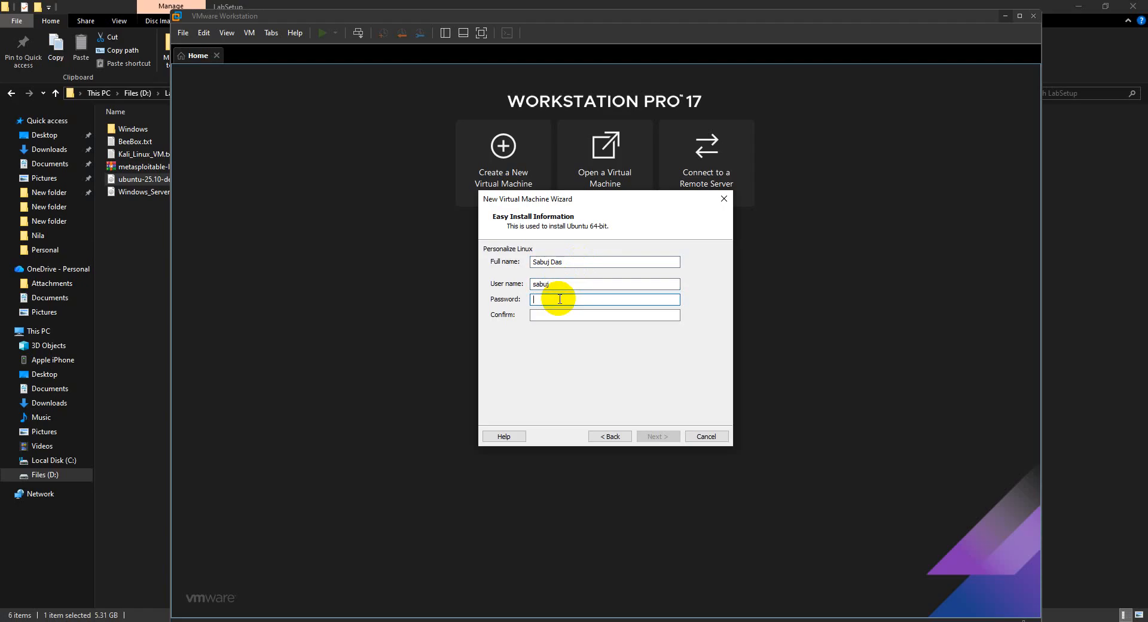
text(•••••)
click(573, 315)
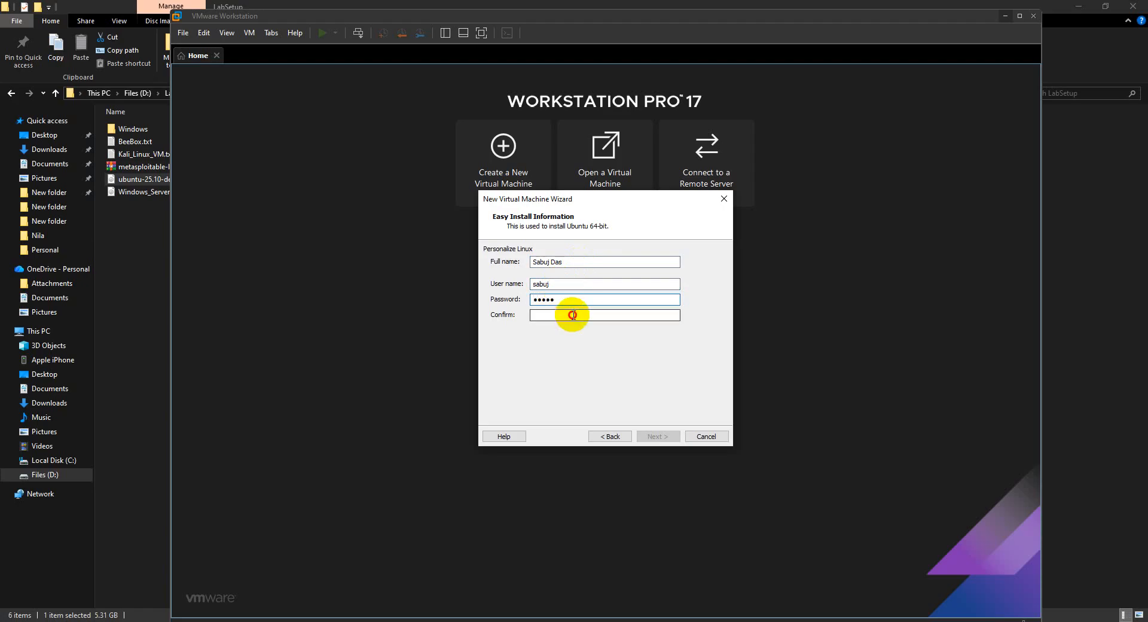
text(•••••)
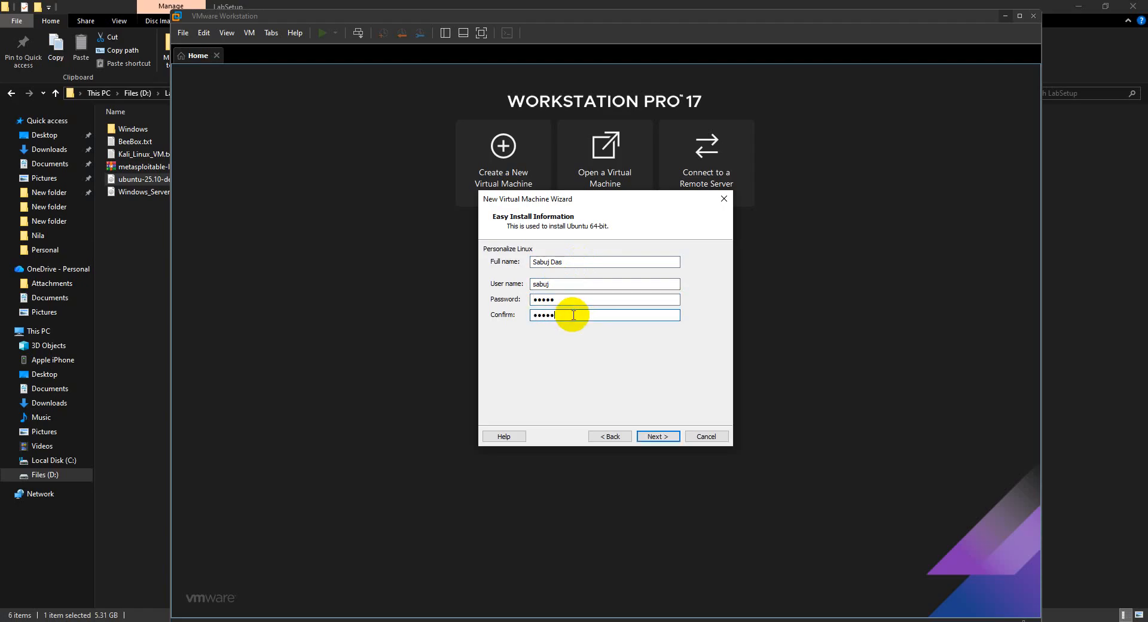
click(656, 436)
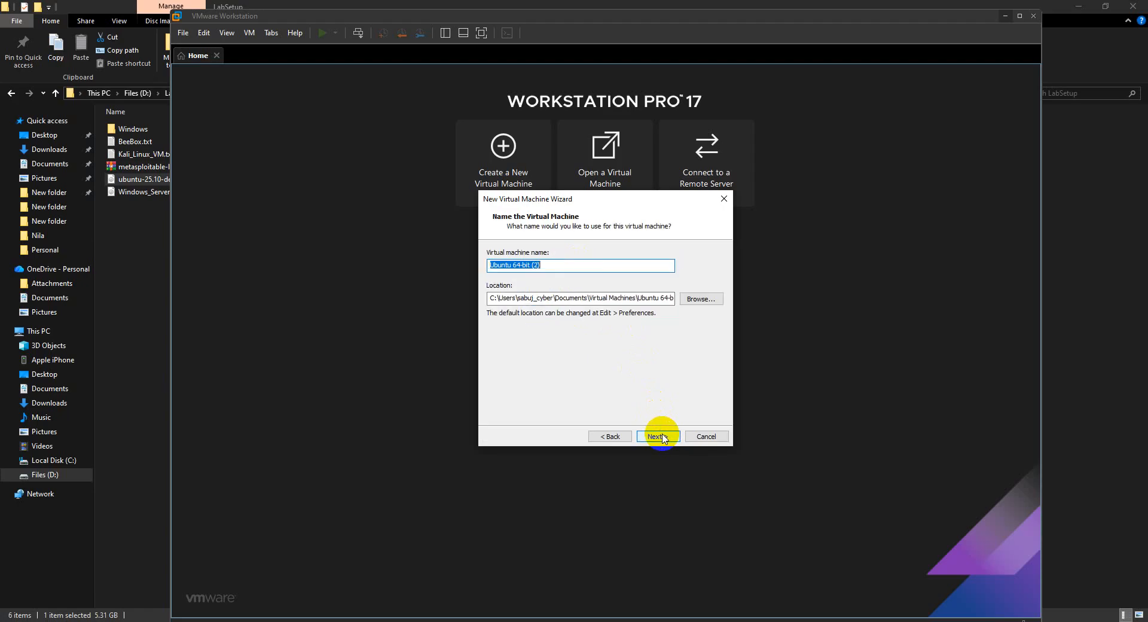
Step: Name the virtual machine "Ubuntu OS" and continue to the disk capacity settings
click(551, 264)
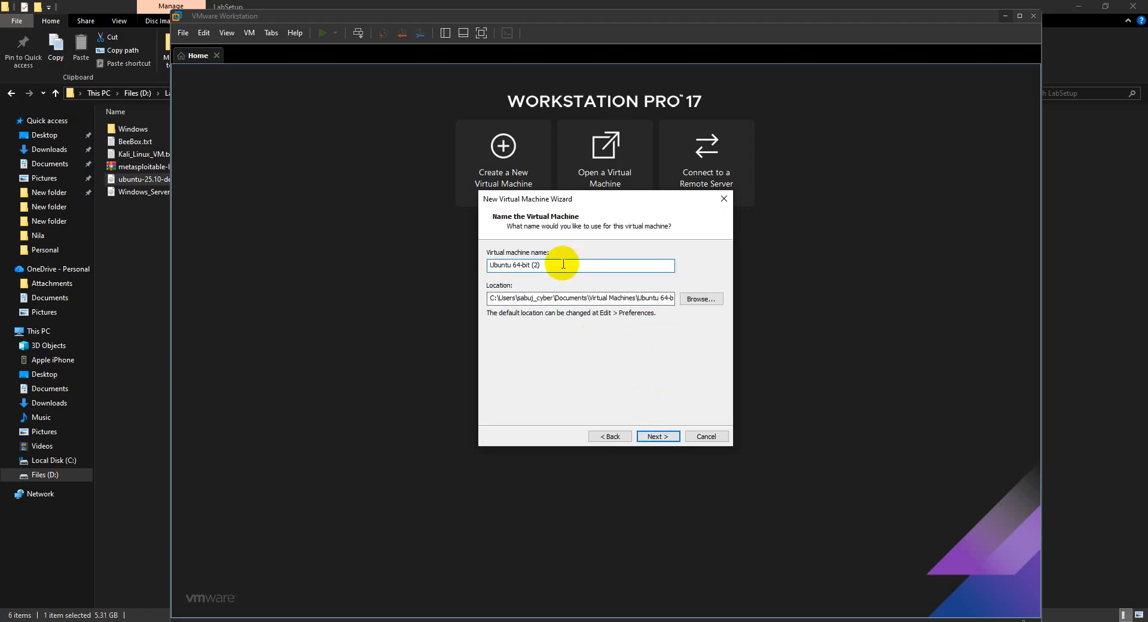
drag(547, 262, 514, 263)
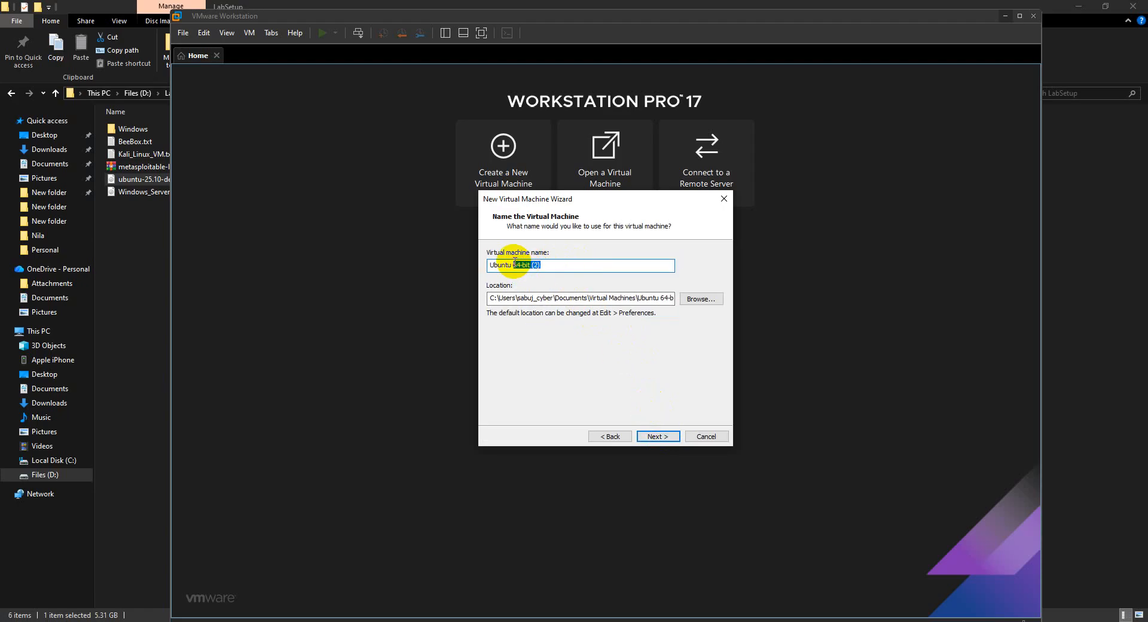
key(BackSpace)
text(OS)
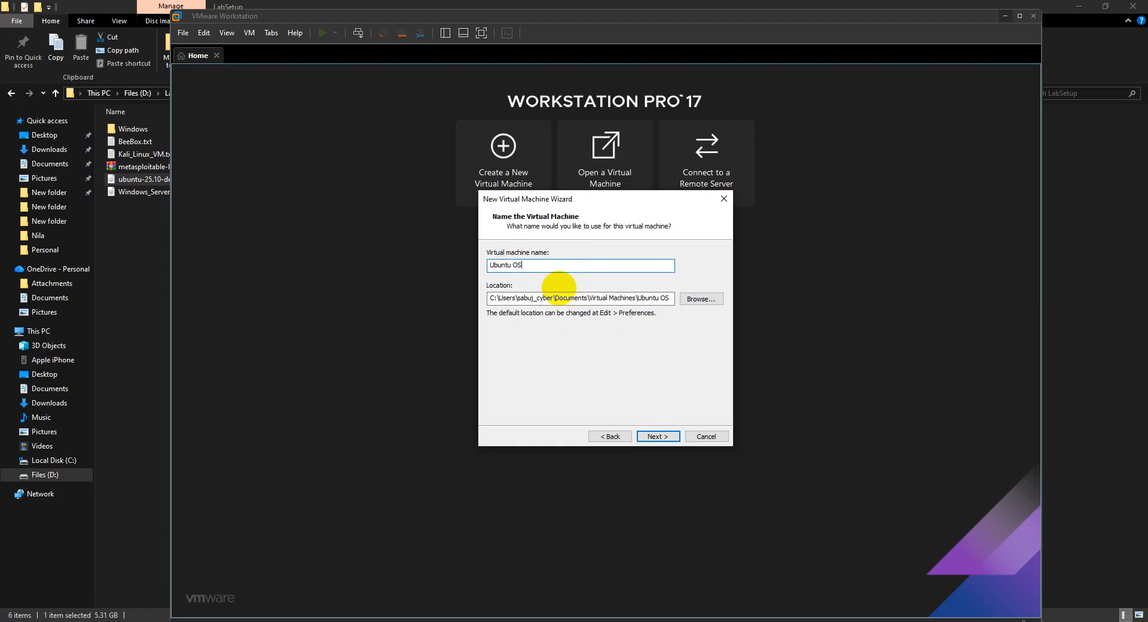
click(670, 437)
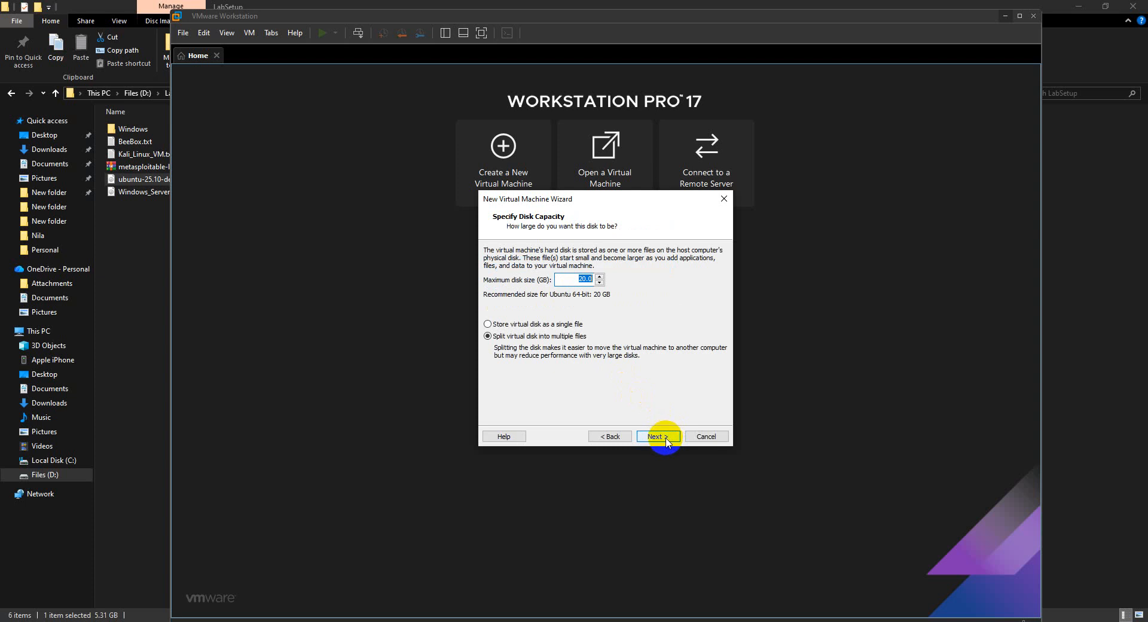
Step: Create the virtual machine with a 20 GB disk split into multiple files, powered on after creation, and maximize the program window
click(665, 437)
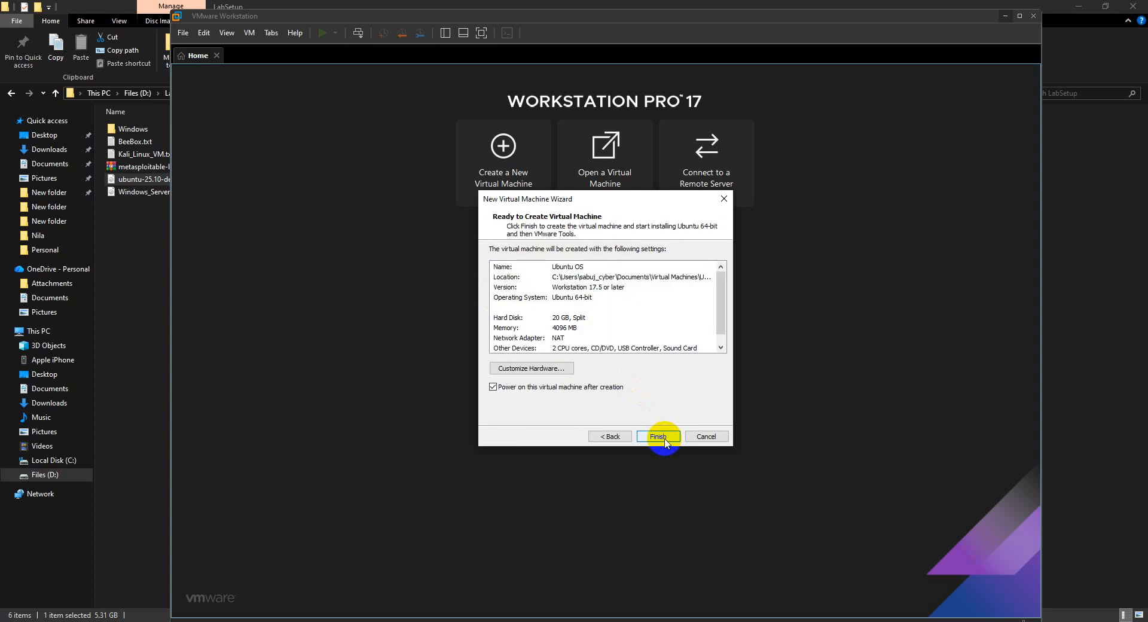
click(663, 437)
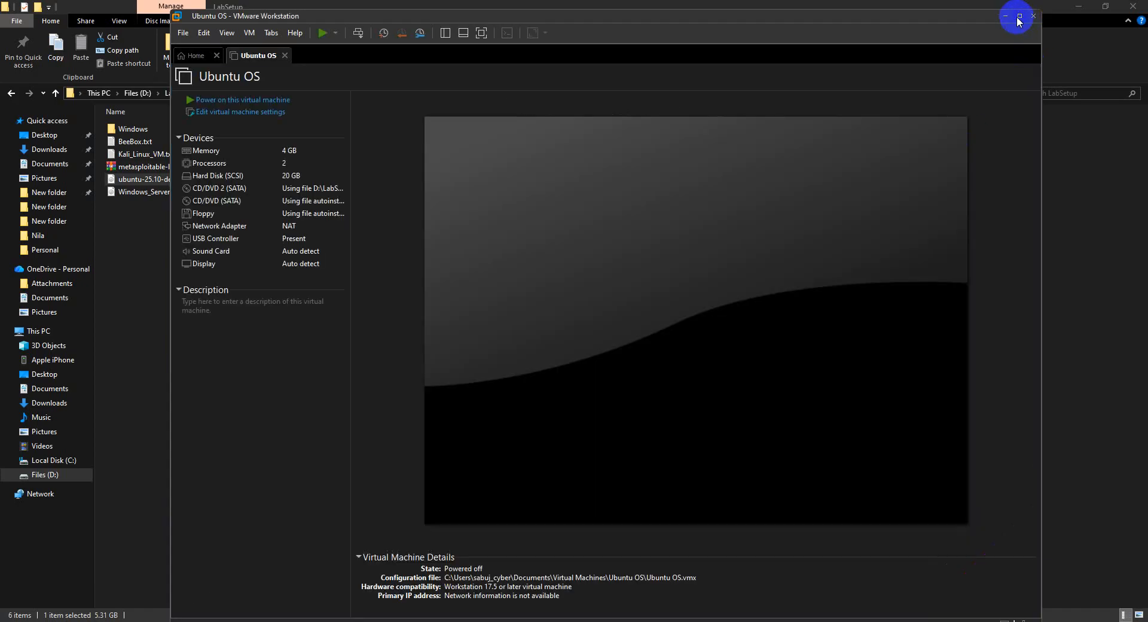
click(1019, 16)
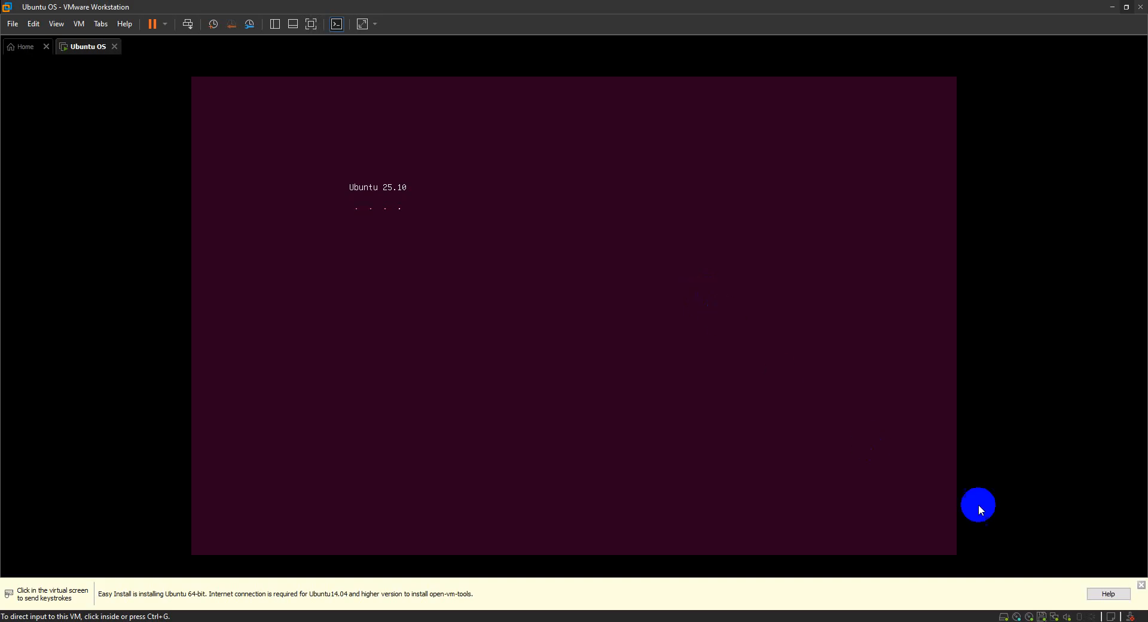
Step: Dismiss the Easy Install notice and direct input to the booted Ubuntu desktop
click(1141, 585)
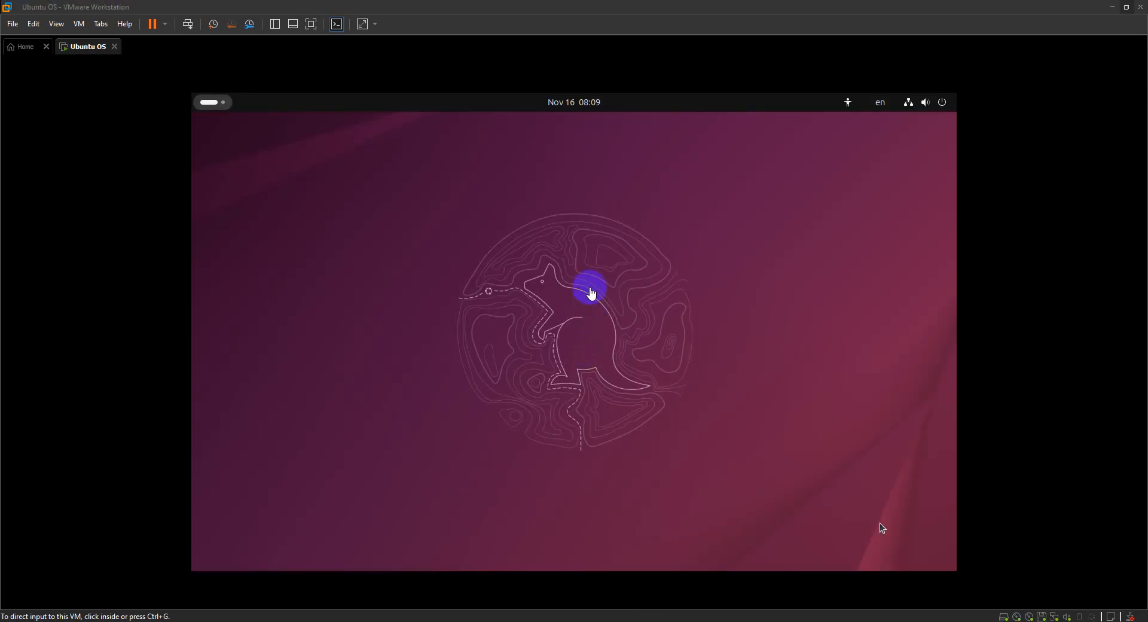
click(593, 282)
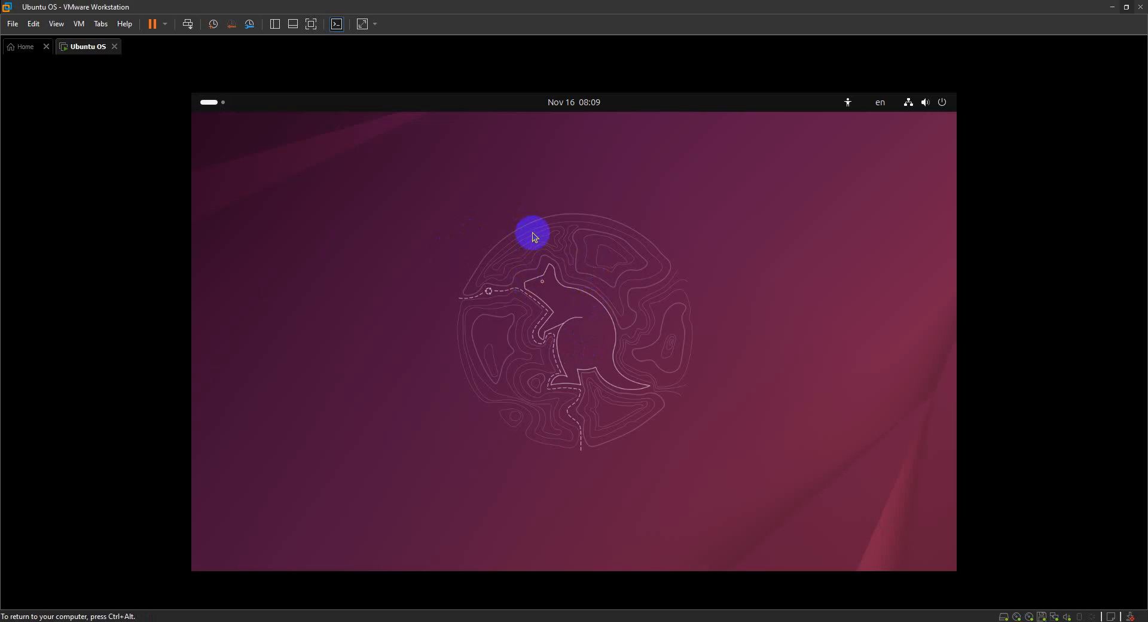
right_click(509, 223)
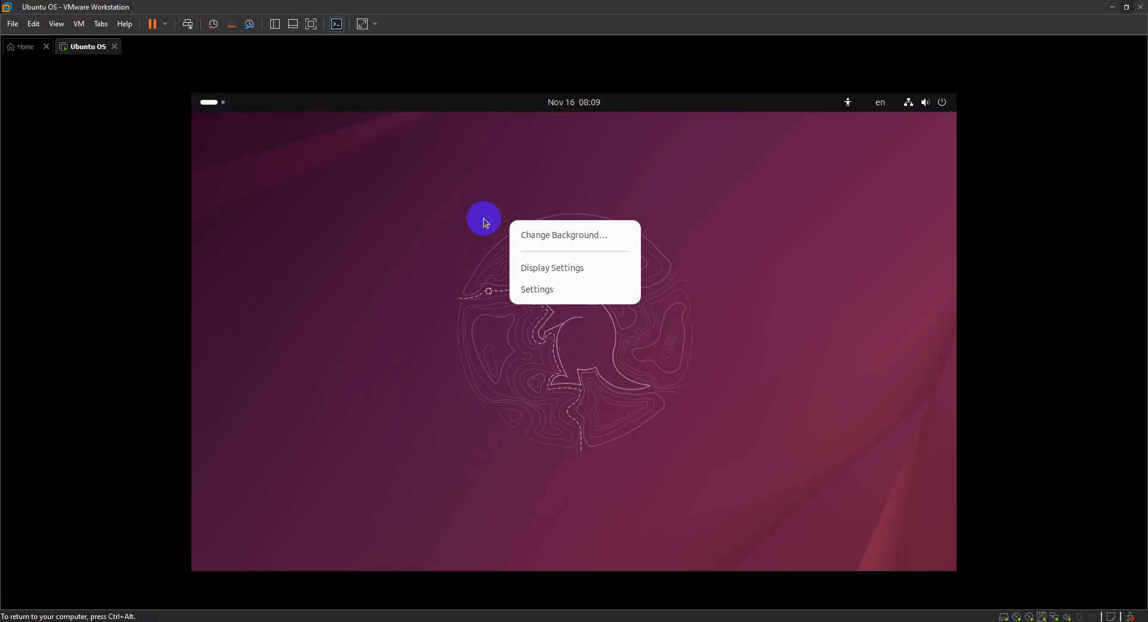
click(483, 218)
right_click(483, 218)
click(447, 222)
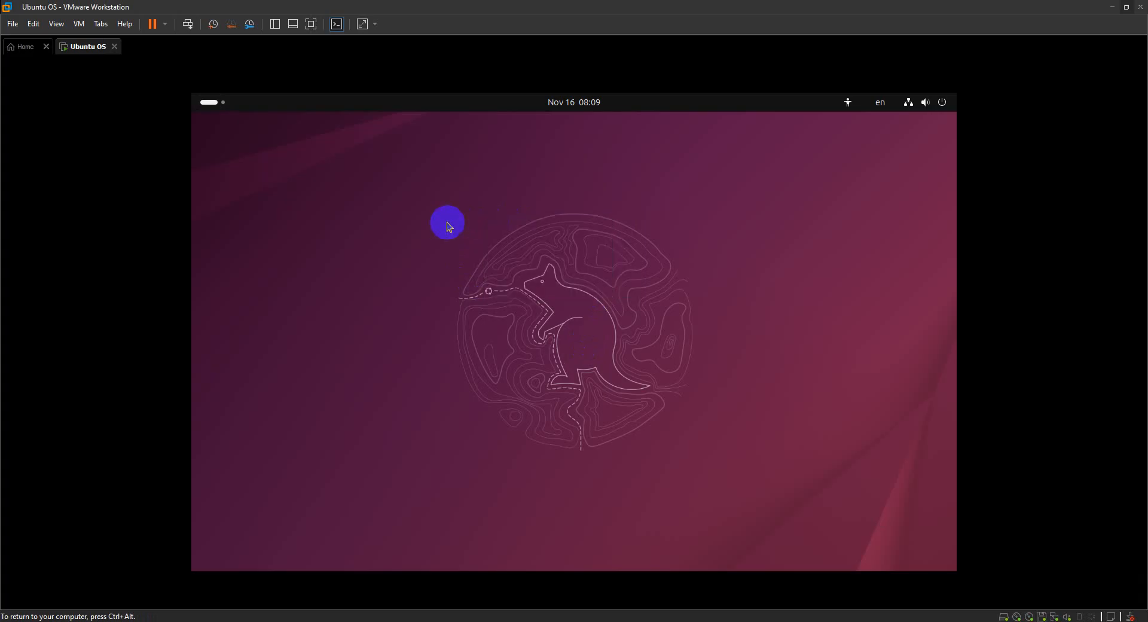
Step: Show the Activities overview on the Ubuntu desktop and request powering off the guest system
mouse_move(215, 164)
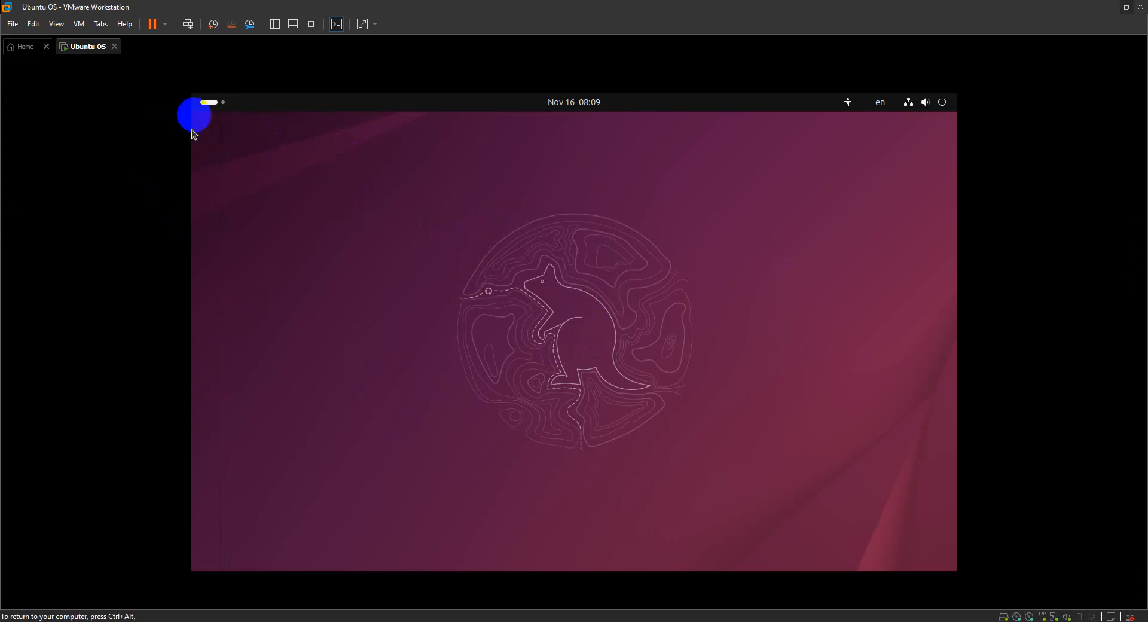
click(206, 105)
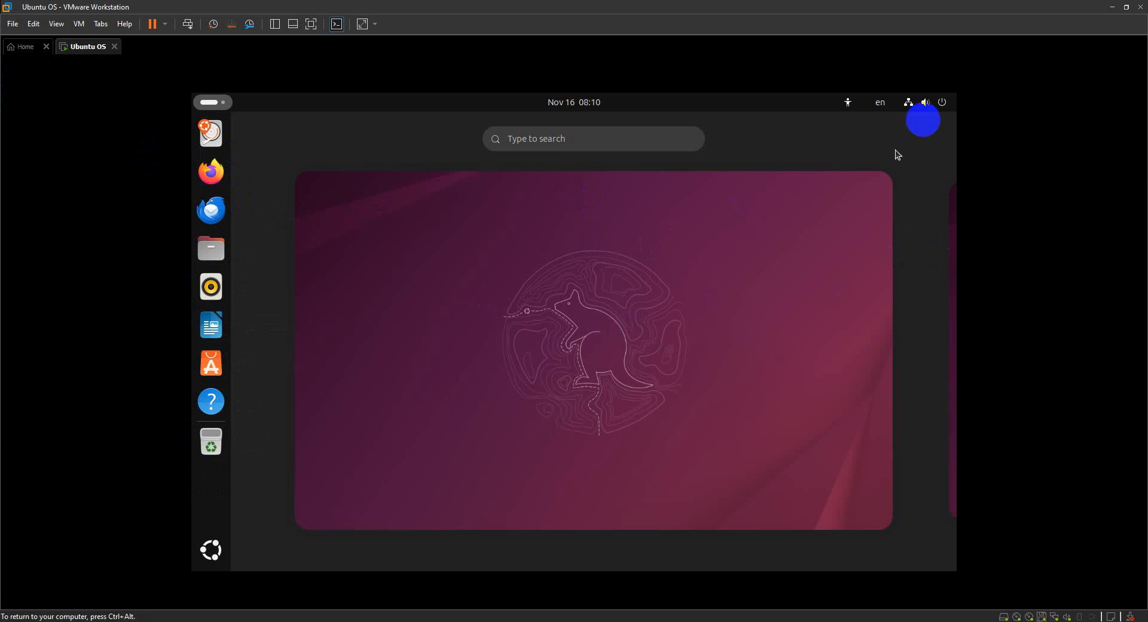
click(941, 103)
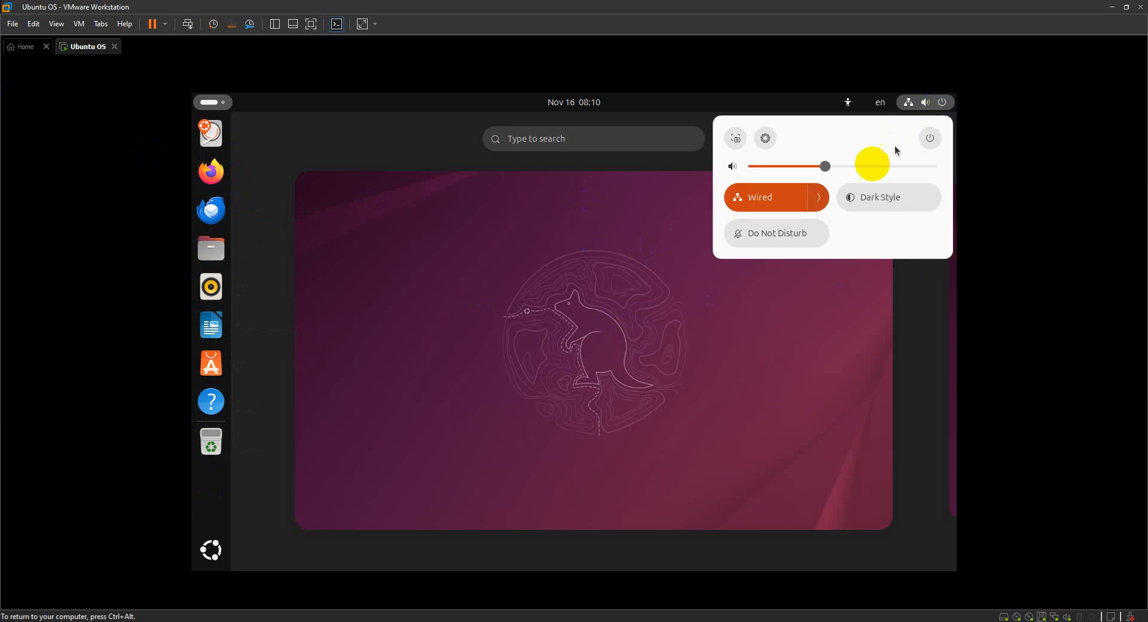
click(929, 138)
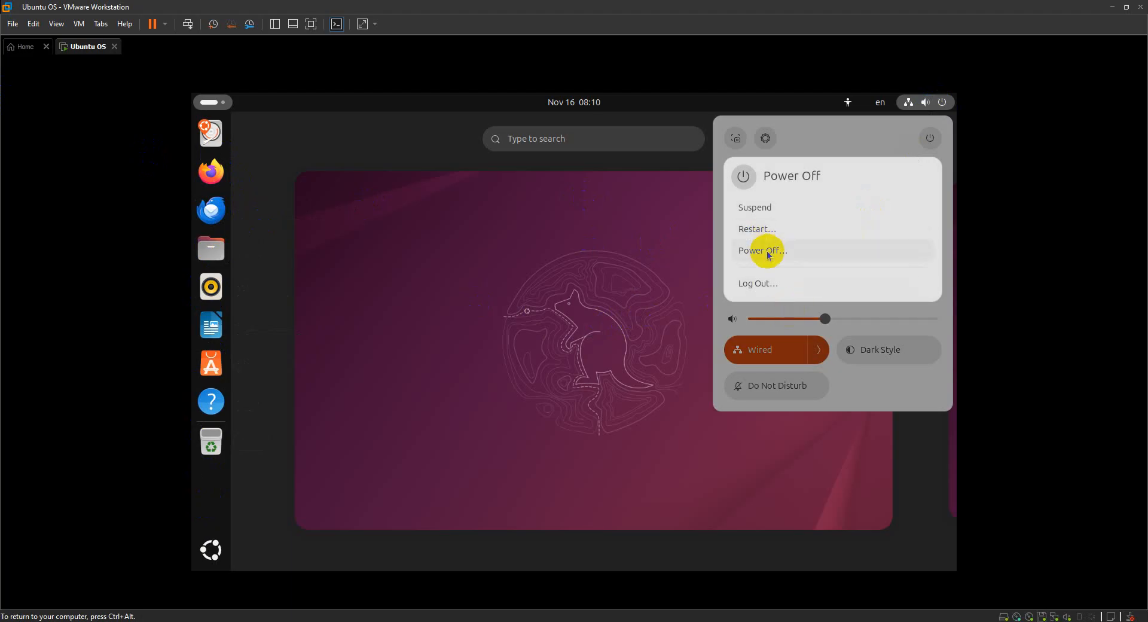
click(767, 251)
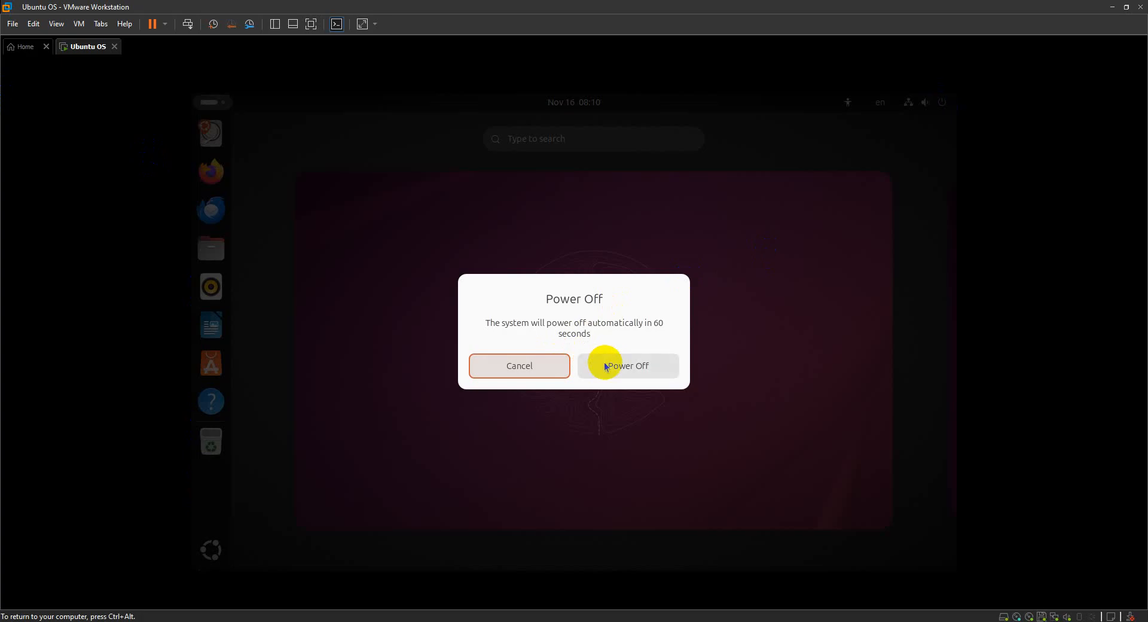